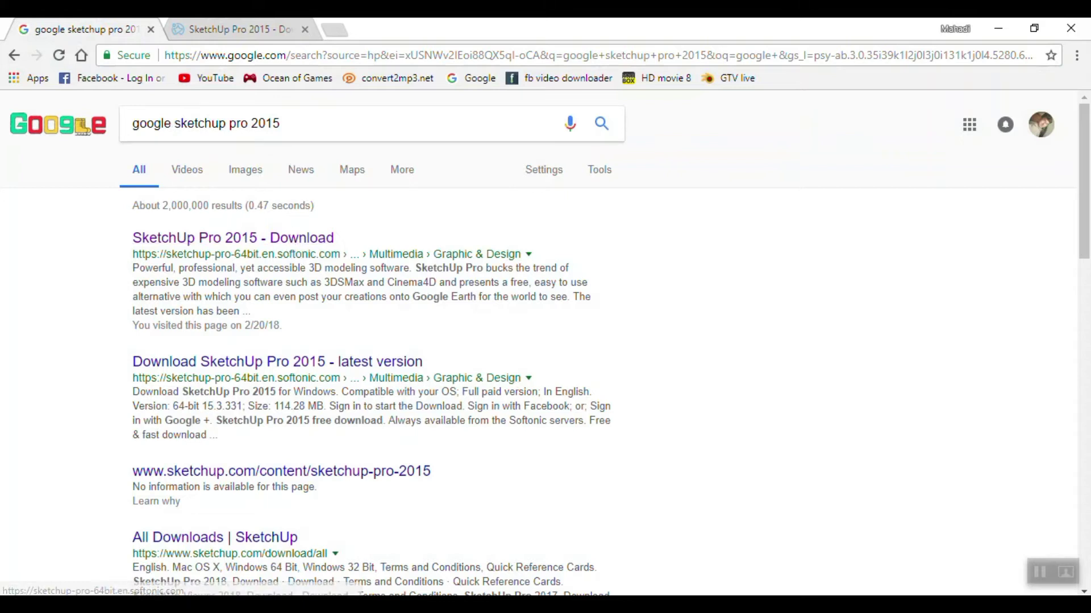
Switch to the SketchUp Pro 2015 download tab in Chrome.
{"action": "left_click", "coordinate": [232, 29]}
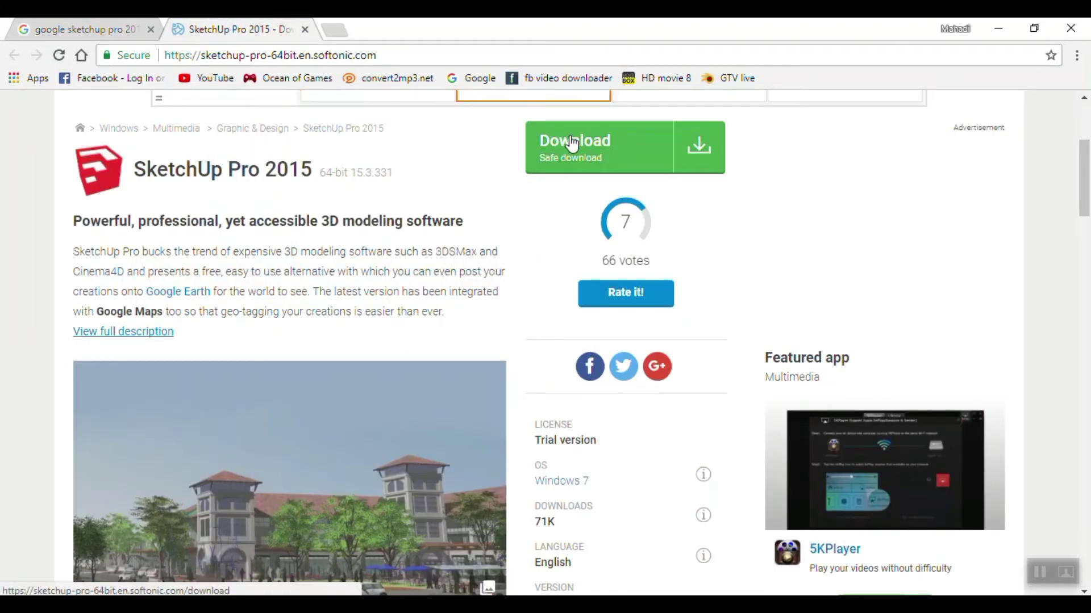
Minimize Chrome and launch SketchUp 2015 into a new untitled model.
{"action": "left_click", "coordinate": [995, 34]}
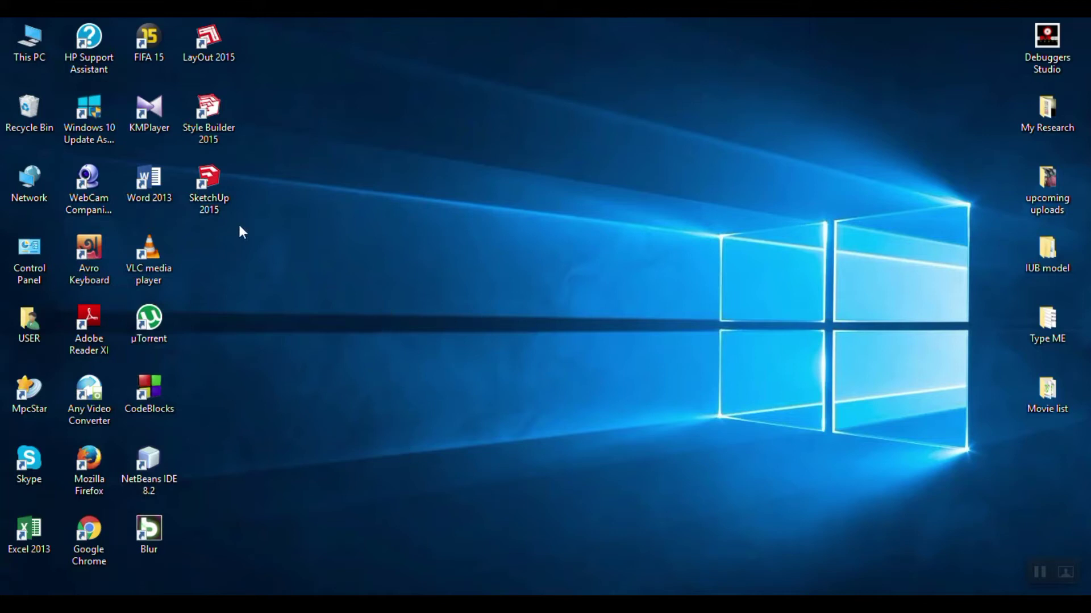
{"action": "double_click", "coordinate": [216, 183]}
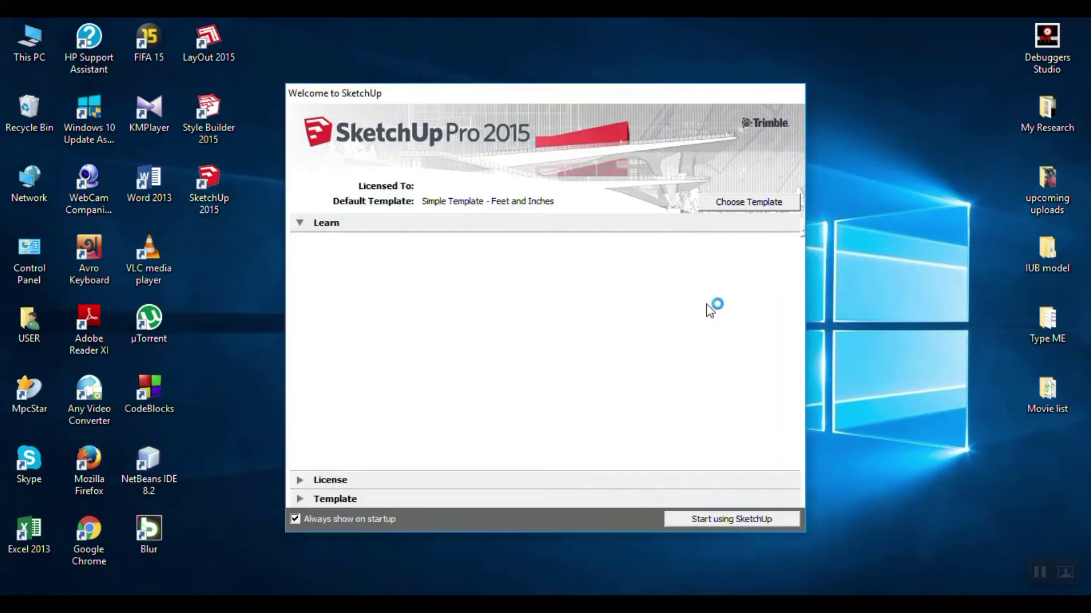
{"action": "left_click", "coordinate": [728, 517]}
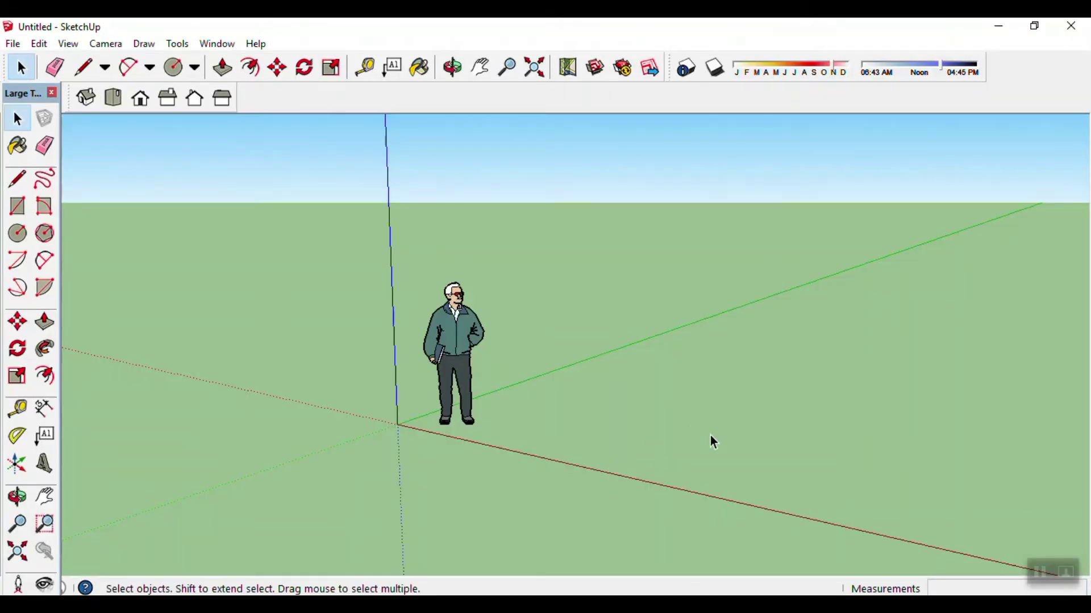
{"action": "scroll", "coordinate": [718, 377], "scroll_direction": "down", "scroll_amount": 2}
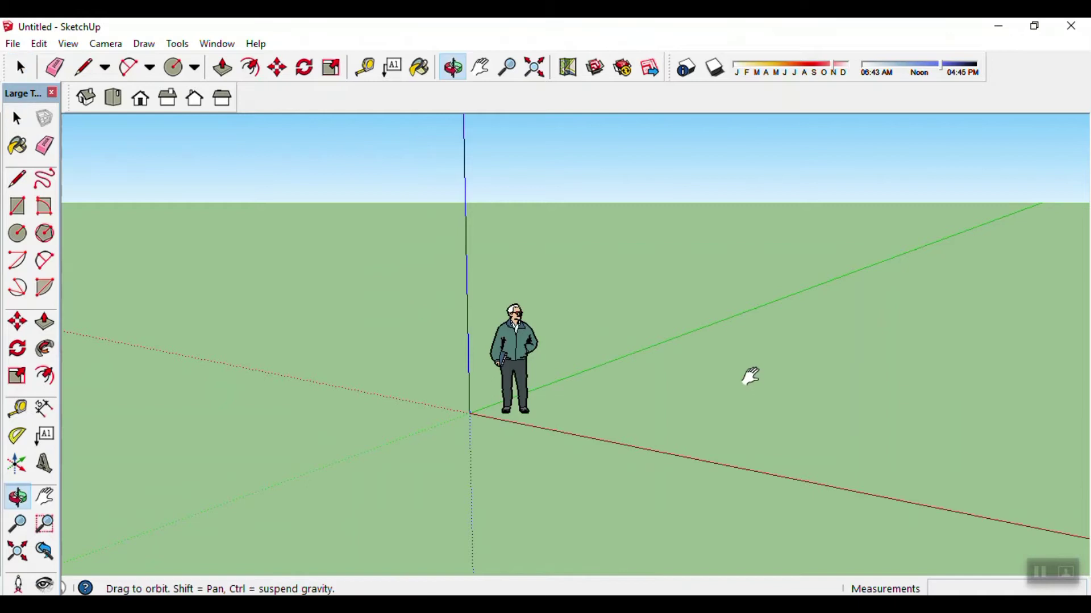
{"action": "middle_click_drag", "start_coordinate": [748, 379], "coordinate": [570, 348]}
{"action": "scroll", "coordinate": [570, 363], "scroll_direction": "up", "scroll_amount": 2}
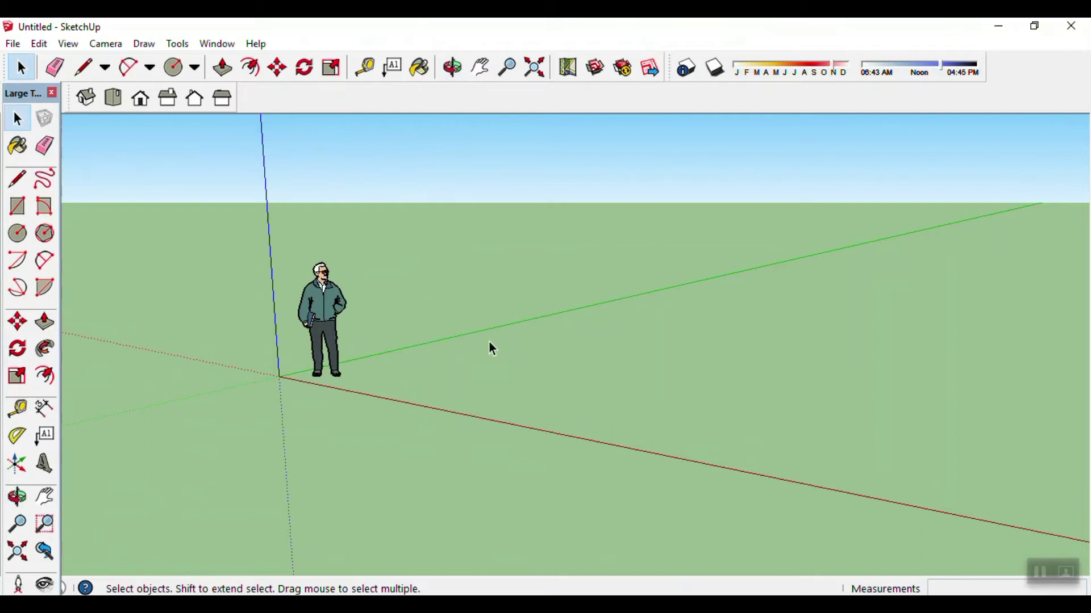
{"action": "mouse_move", "coordinate": [574, 419]}
{"action": "middle_mouse_down"}
{"action": "mouse_move", "coordinate": [568, 411]}
{"action": "mouse_move", "coordinate": [577, 455]}
{"action": "mouse_move", "coordinate": [594, 402]}
{"action": "mouse_move", "coordinate": [576, 433]}
{"action": "mouse_move", "coordinate": [516, 441]}
{"action": "mouse_move", "coordinate": [613, 402]}
{"action": "mouse_move", "coordinate": [602, 424]}
{"action": "middle_mouse_up"}
{"action": "key", "text": "space"}
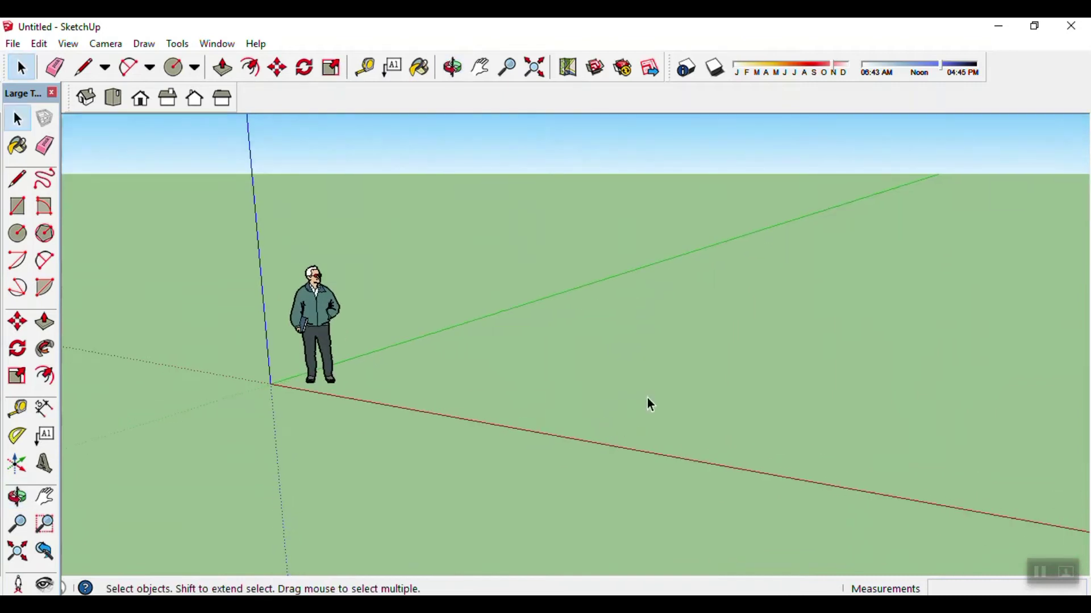
{"action": "middle_click_drag", "start_coordinate": [655, 389], "coordinate": [572, 419], "text": "shift"}
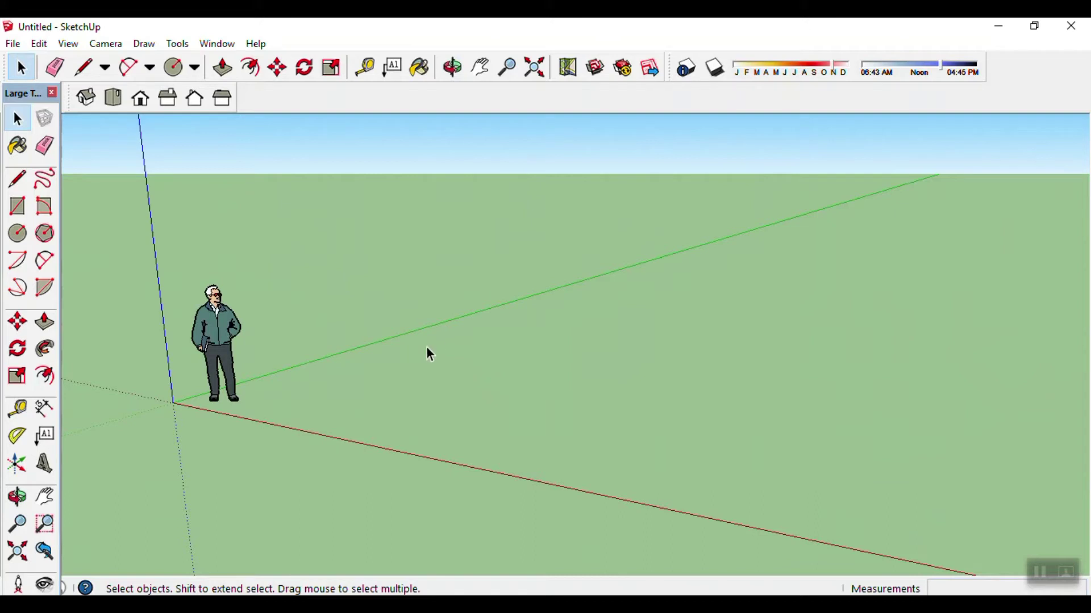
{"action": "left_click", "coordinate": [217, 43]}
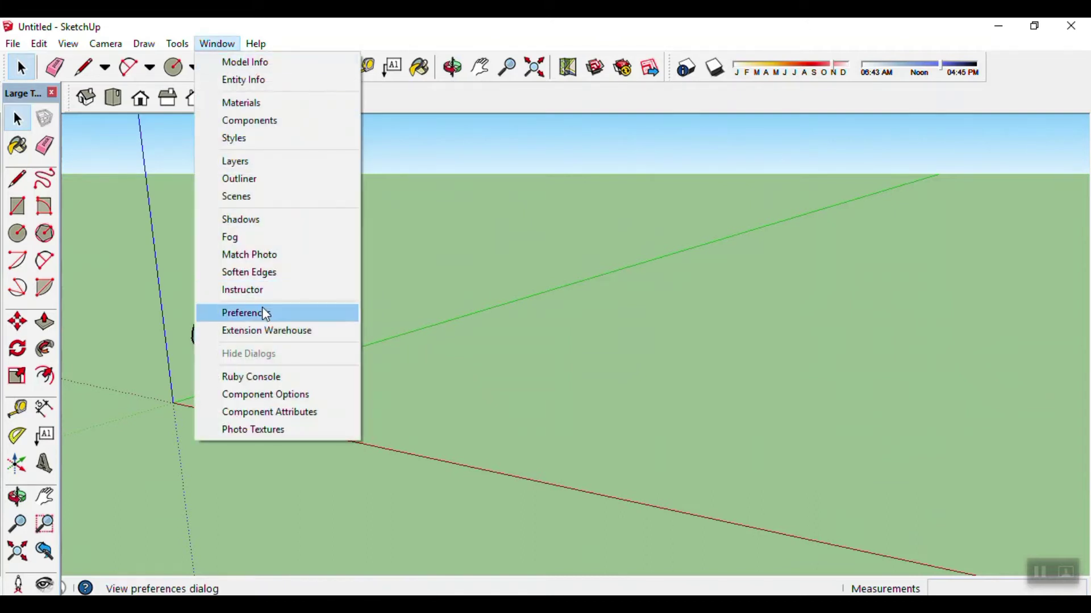
{"action": "left_click", "coordinate": [258, 313]}
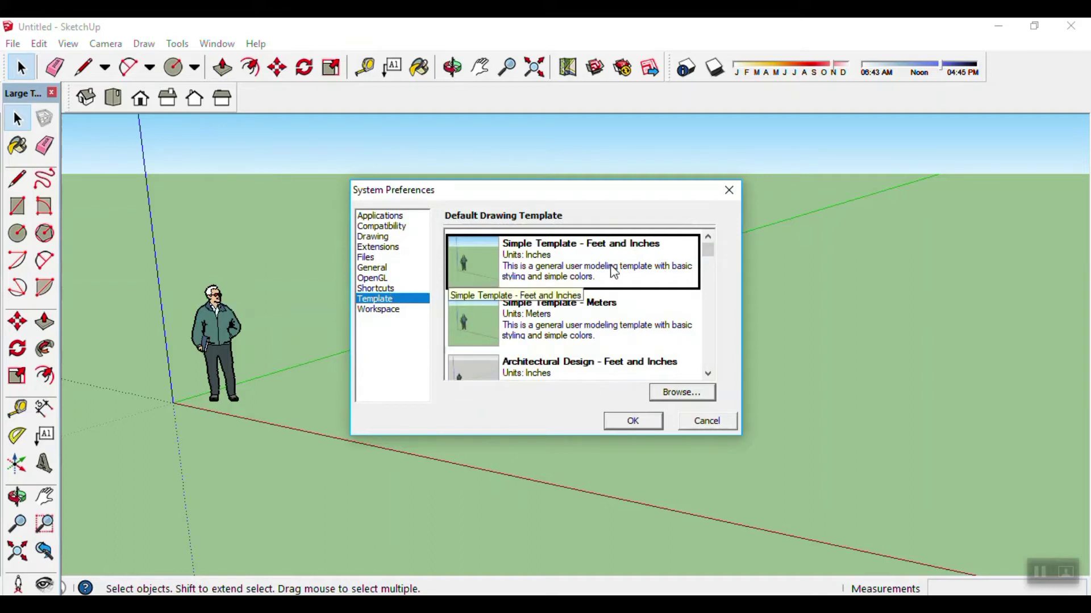
{"action": "left_click", "coordinate": [633, 421]}
{"action": "scroll", "coordinate": [452, 380], "scroll_direction": "down", "scroll_amount": 1}
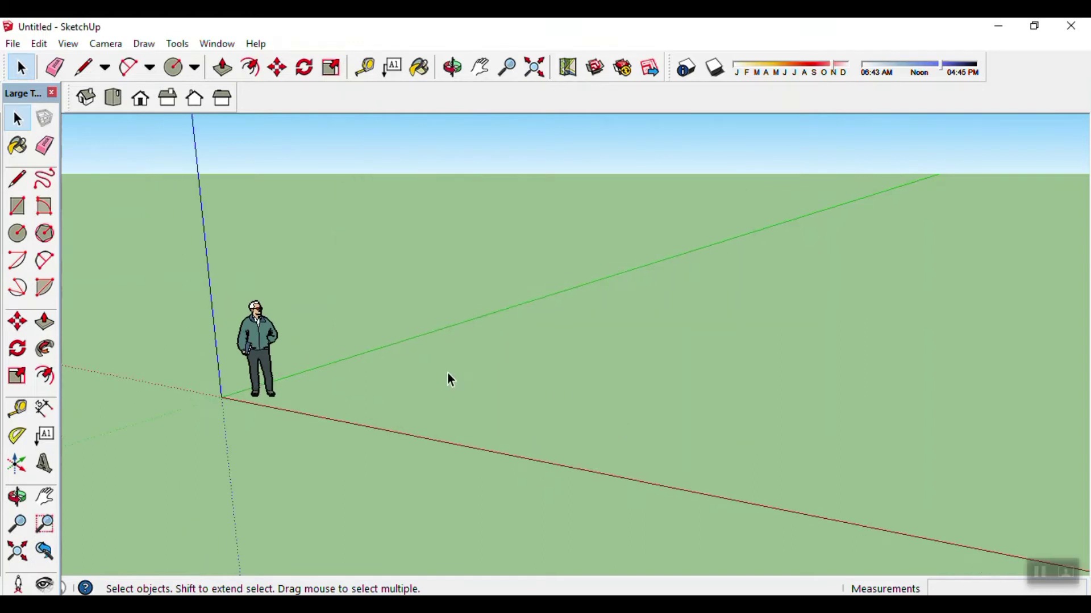
{"action": "middle_click_drag", "start_coordinate": [555, 404], "coordinate": [462, 385]}
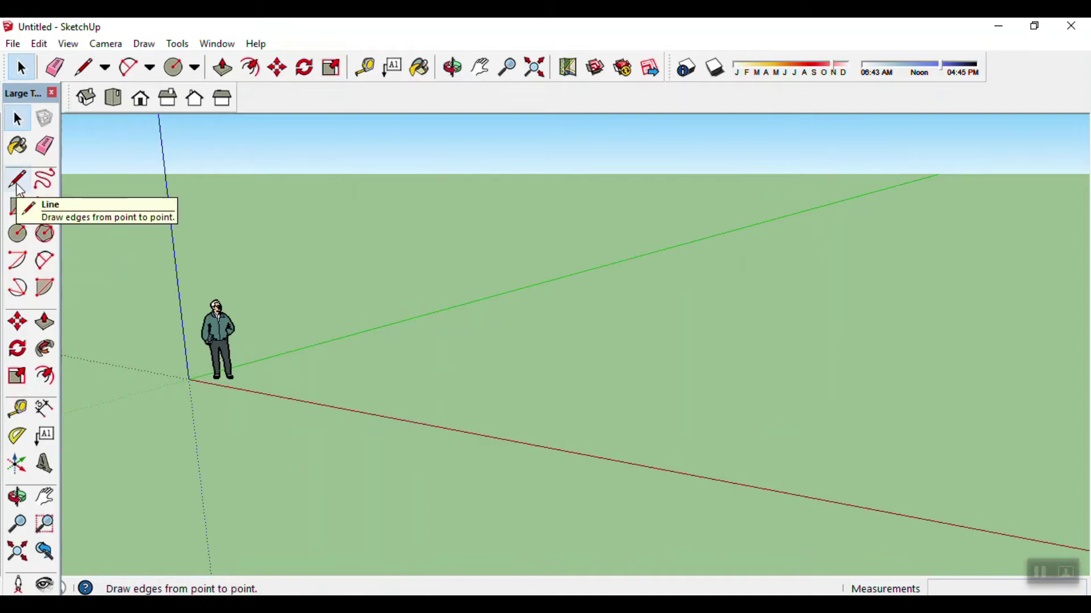
{"action": "key", "text": "l"}
{"action": "left_click", "coordinate": [552, 352]}
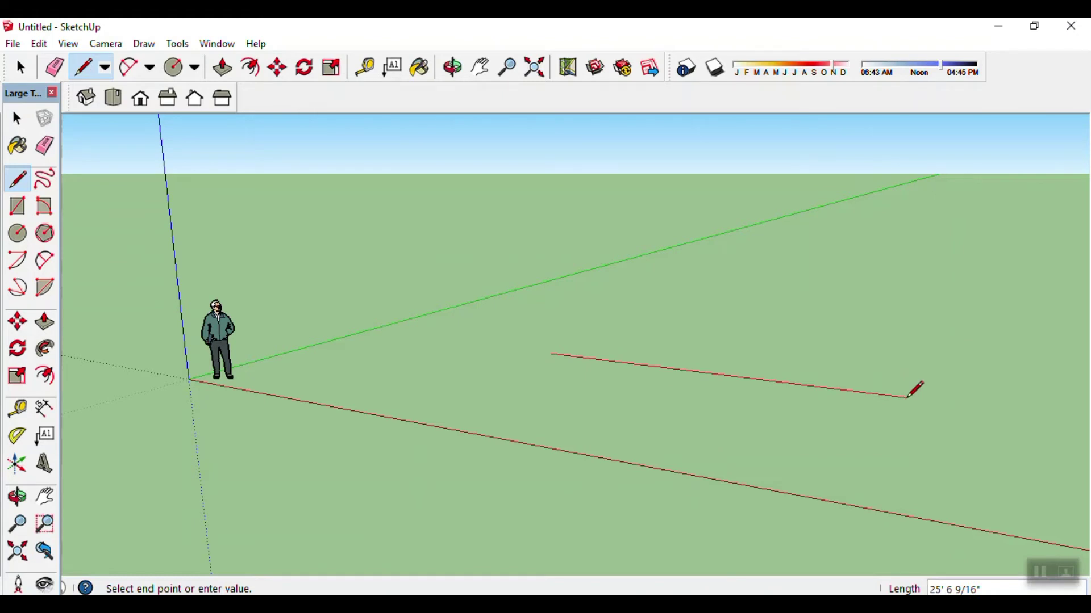
{"action": "left_click", "coordinate": [907, 397]}
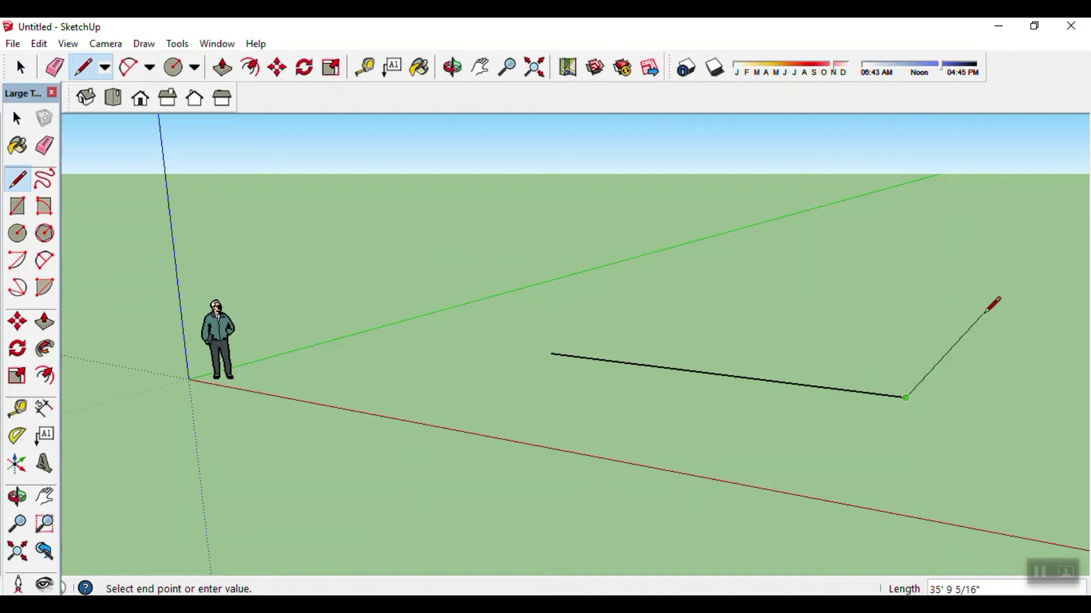
{"action": "middle_click_drag", "start_coordinate": [991, 306], "coordinate": [795, 320]}
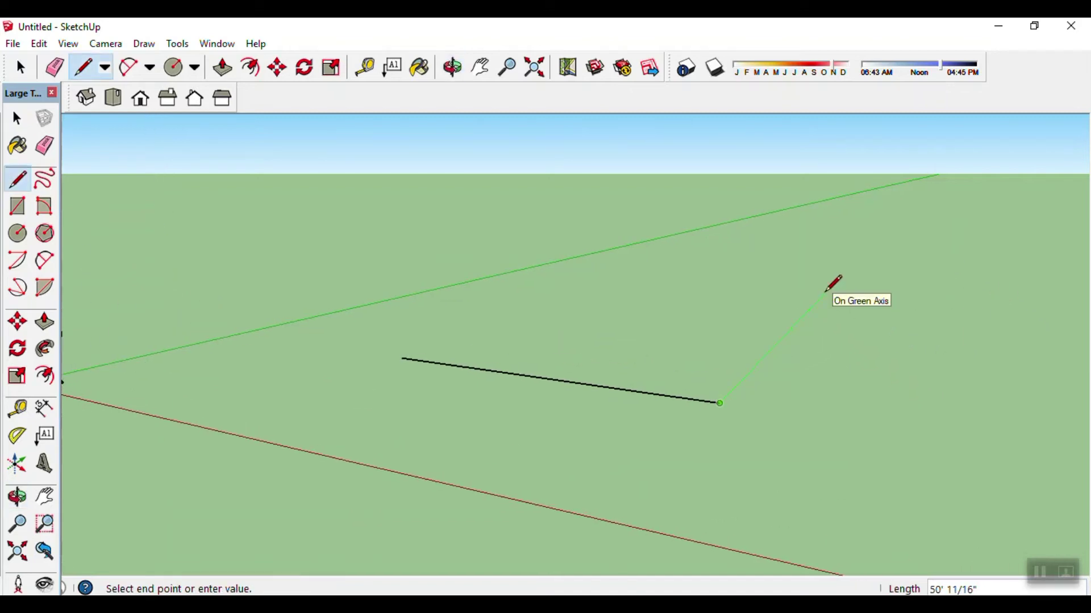
{"action": "left_click", "coordinate": [833, 285]}
{"action": "middle_click_drag", "start_coordinate": [828, 336], "coordinate": [879, 394]}
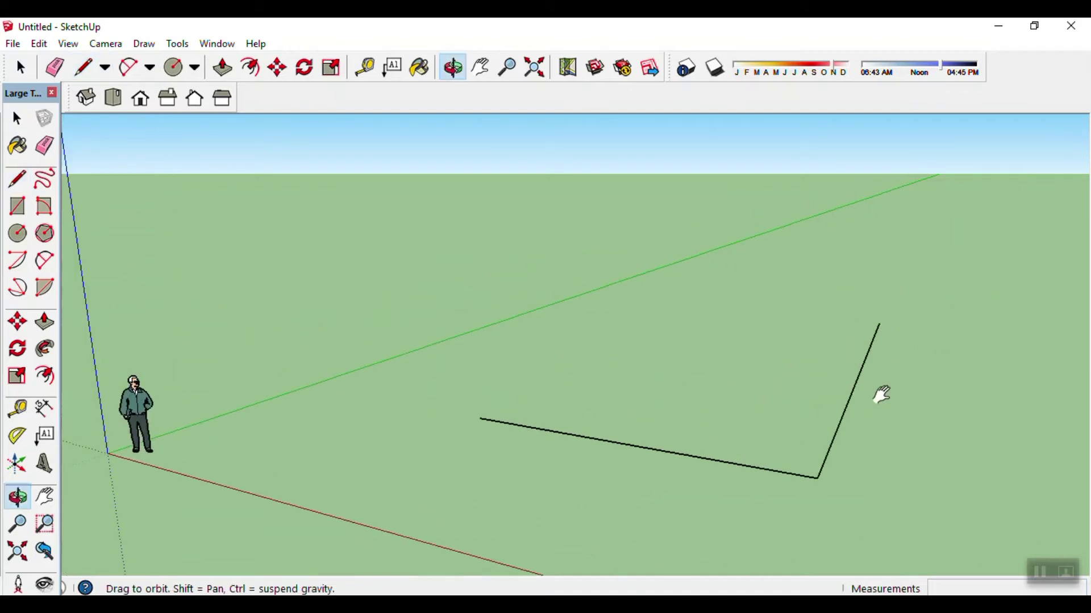
{"action": "left_click", "coordinate": [602, 302]}
{"action": "left_click", "coordinate": [482, 422]}
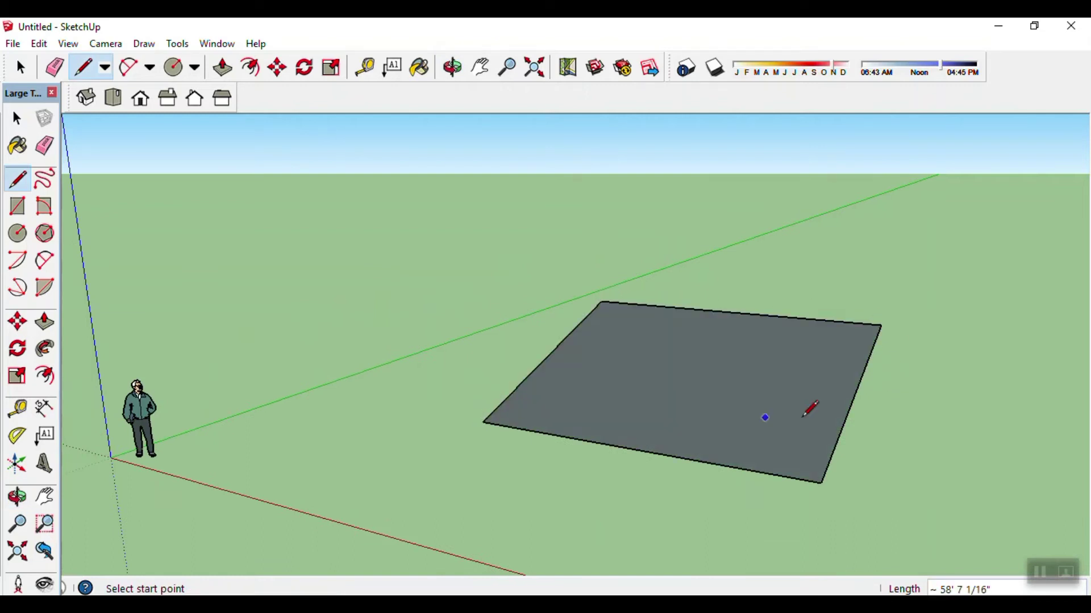
{"action": "middle_click_drag", "start_coordinate": [930, 438], "coordinate": [892, 432]}
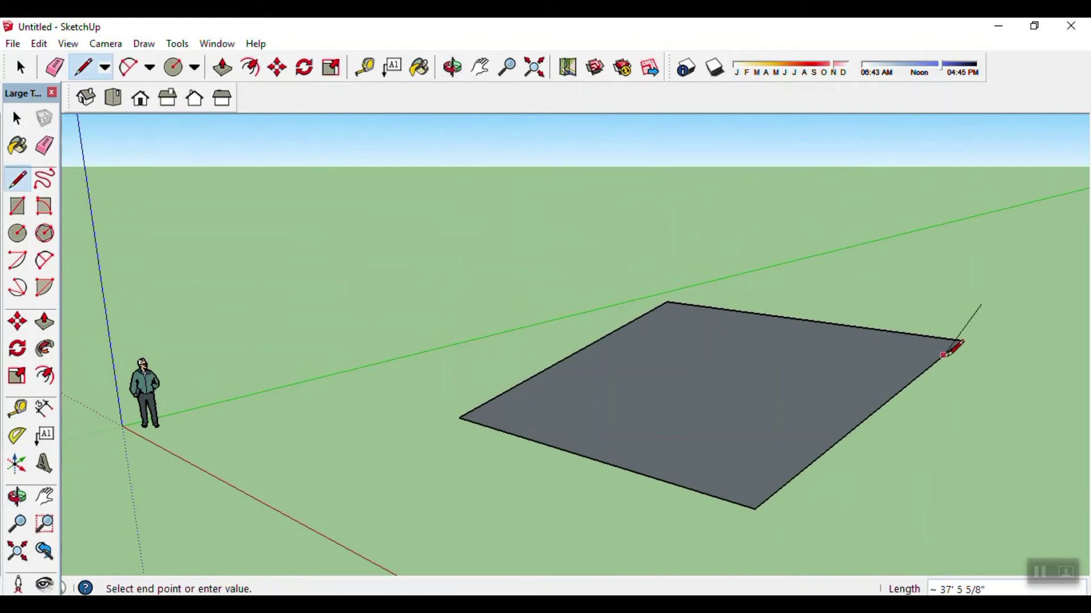
{"action": "key", "text": "space"}
{"action": "left_click_drag", "start_coordinate": [980, 318], "coordinate": [891, 420]}
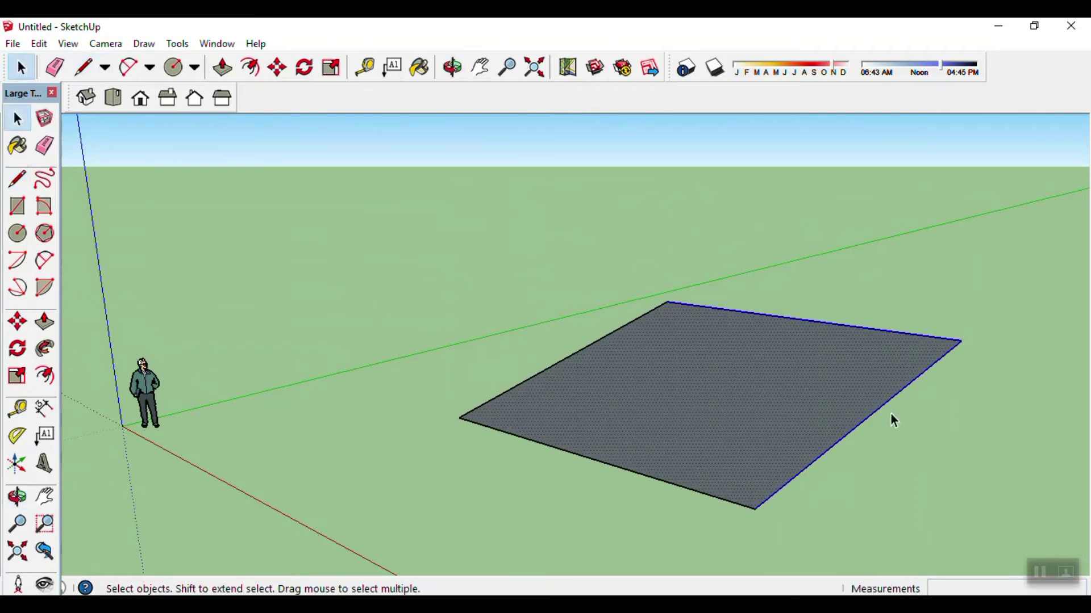
{"action": "key", "text": "Delete"}
{"action": "key", "text": "Delete"}
{"action": "left_click", "coordinate": [461, 417]}
{"action": "key", "text": "Delete"}
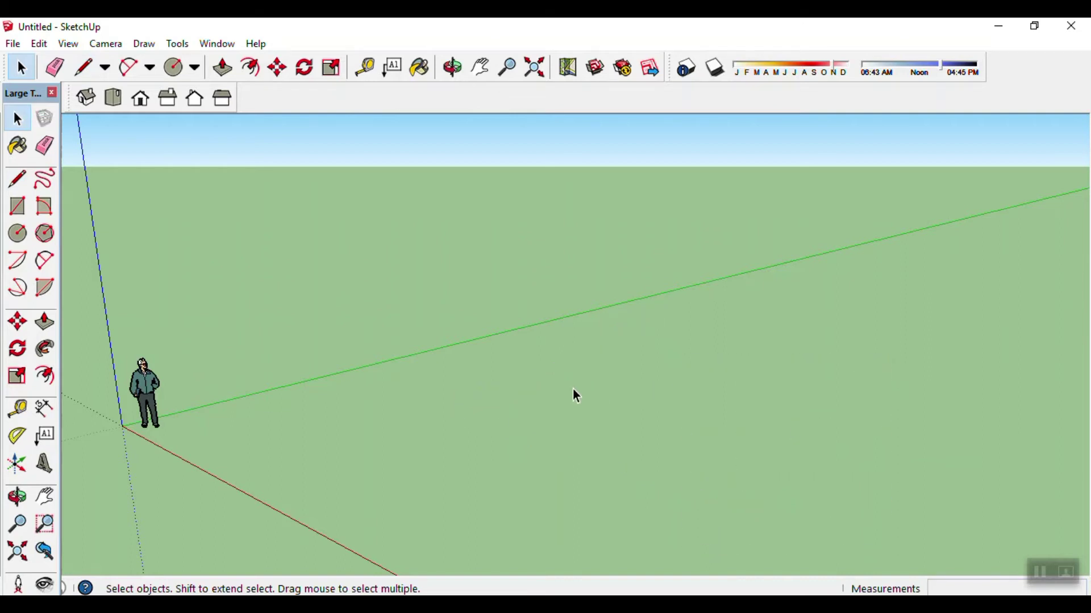
Draw a rectangle flat on the ground plane to the right of the scale figure.
{"action": "scroll", "coordinate": [575, 395], "scroll_direction": "down", "scroll_amount": 1}
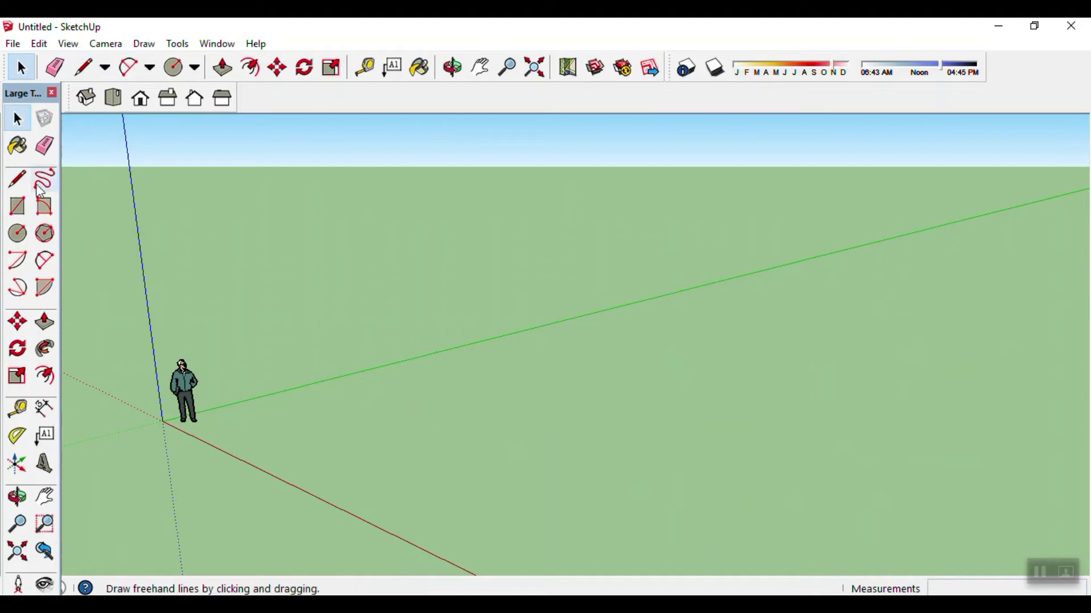
{"action": "key", "text": "r"}
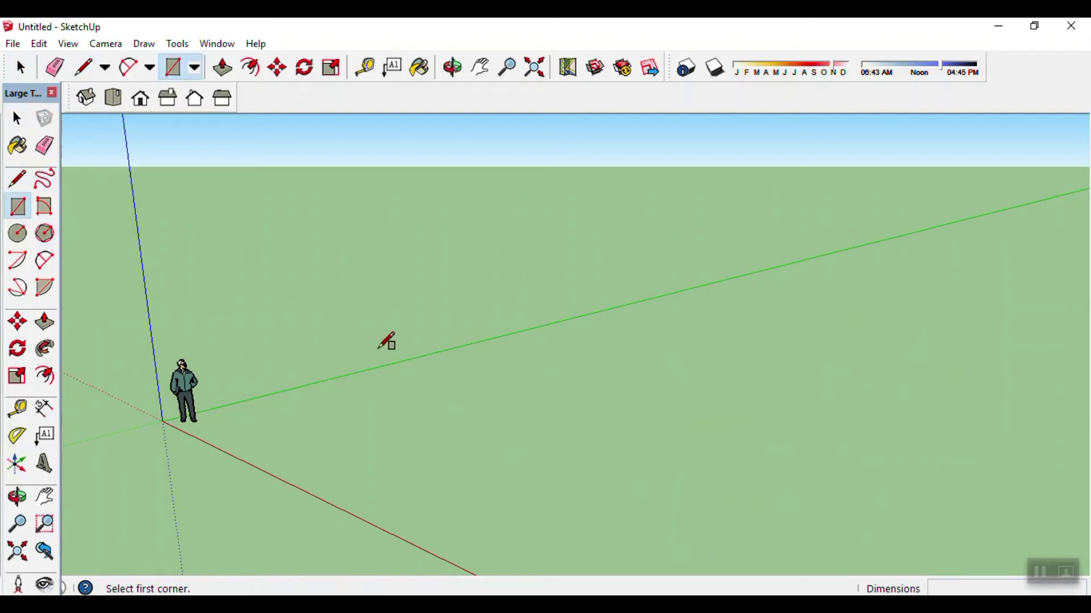
{"action": "middle_click_drag", "start_coordinate": [555, 469], "coordinate": [473, 392]}
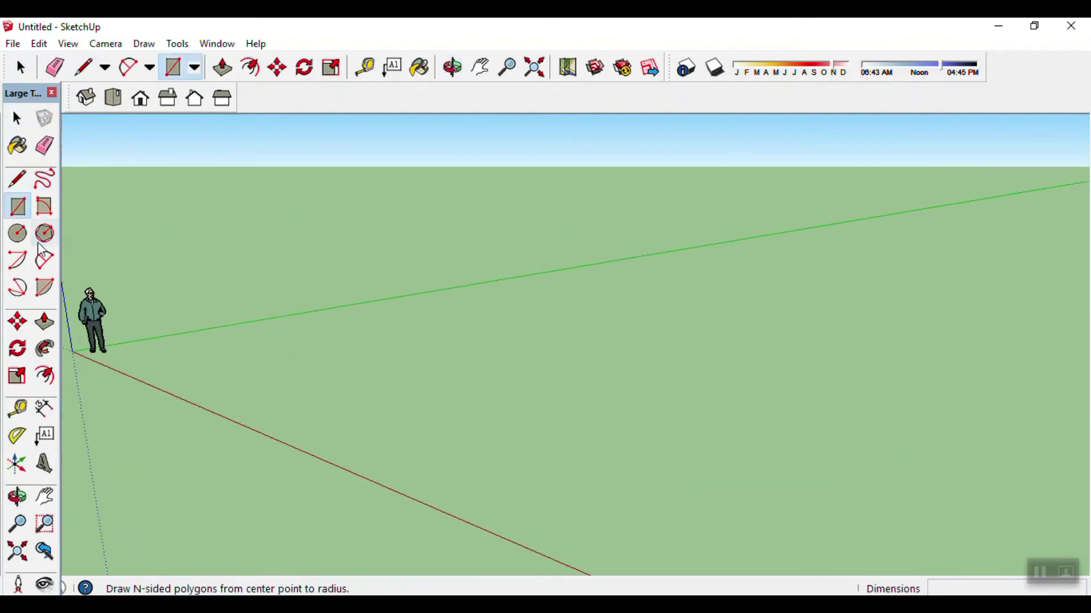
{"action": "left_click", "coordinate": [404, 371]}
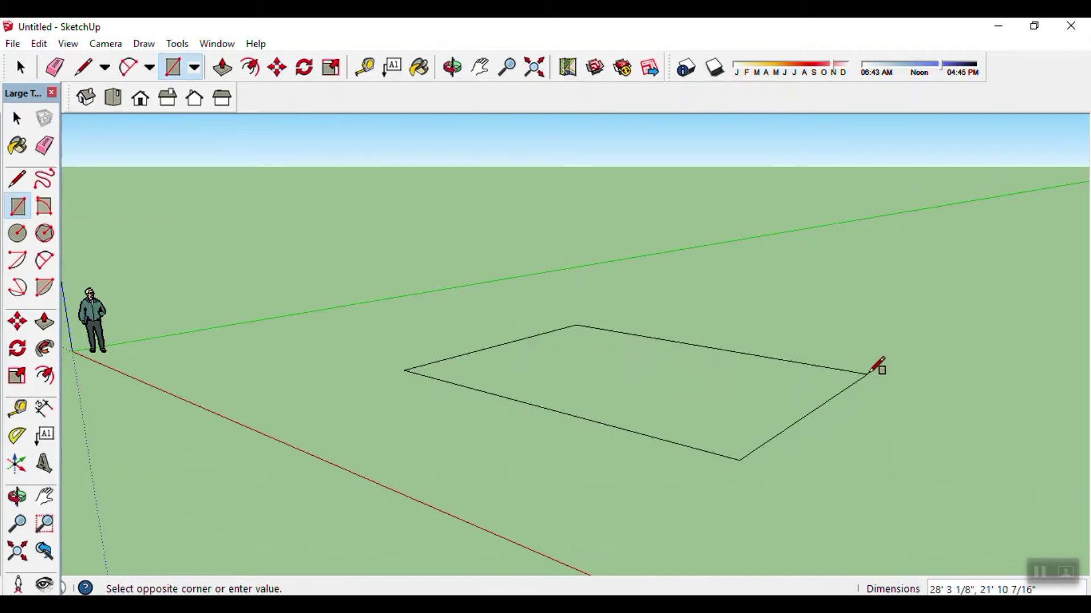
{"action": "left_click", "coordinate": [887, 364]}
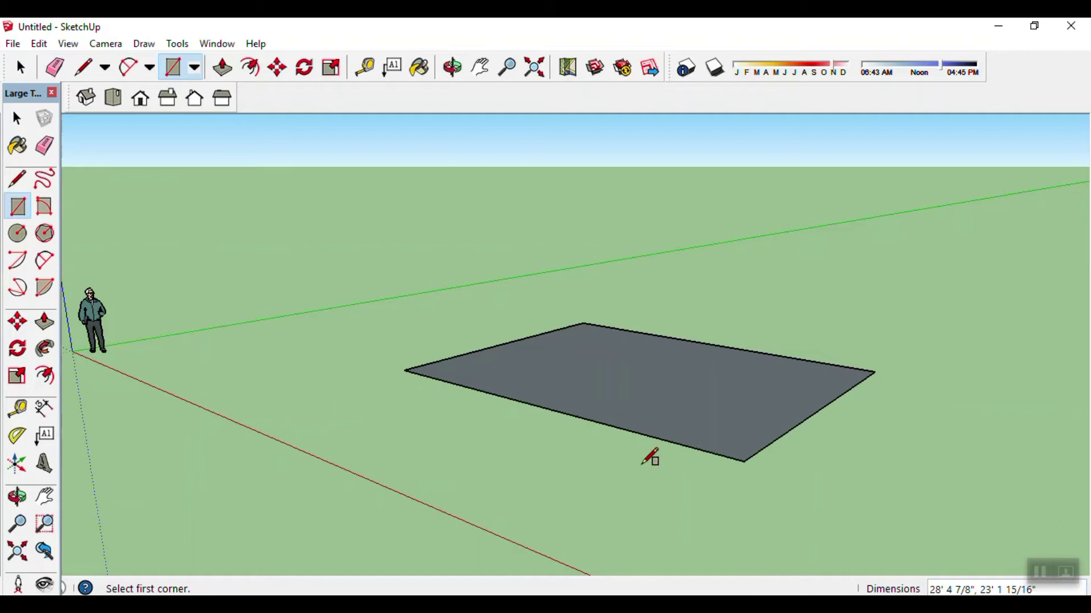
{"action": "mouse_move", "coordinate": [786, 443]}
{"action": "middle_mouse_down"}
{"action": "mouse_move", "coordinate": [645, 485]}
{"action": "mouse_move", "coordinate": [832, 442]}
{"action": "middle_mouse_up"}
{"action": "scroll", "coordinate": [806, 482], "scroll_direction": "down", "scroll_amount": 1}
{"action": "scroll", "coordinate": [807, 481], "scroll_direction": "up", "scroll_amount": 1}
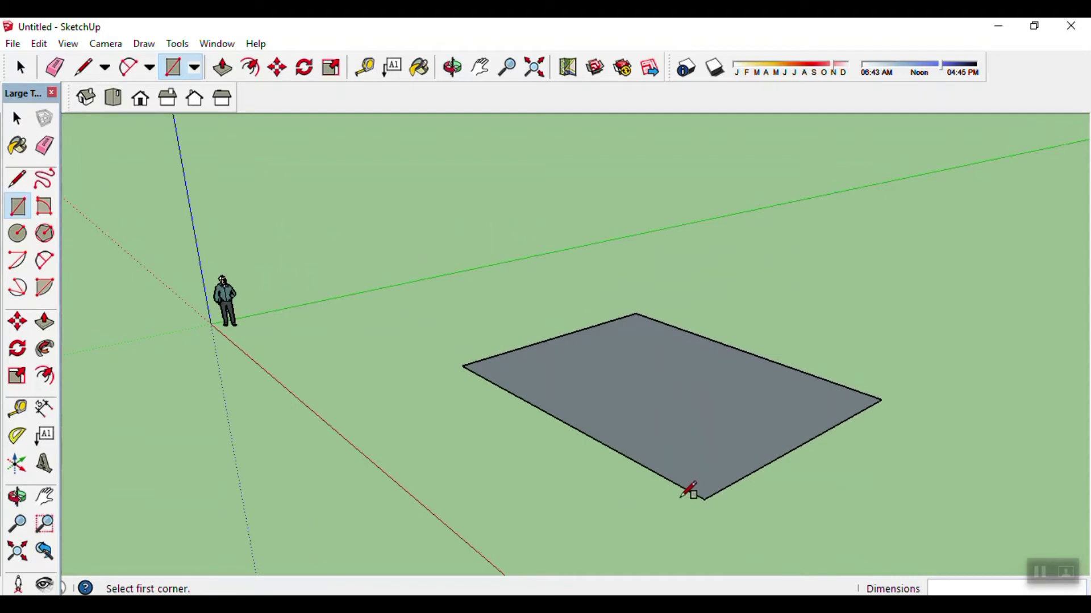
{"action": "middle_click_drag", "start_coordinate": [689, 489], "coordinate": [685, 467]}
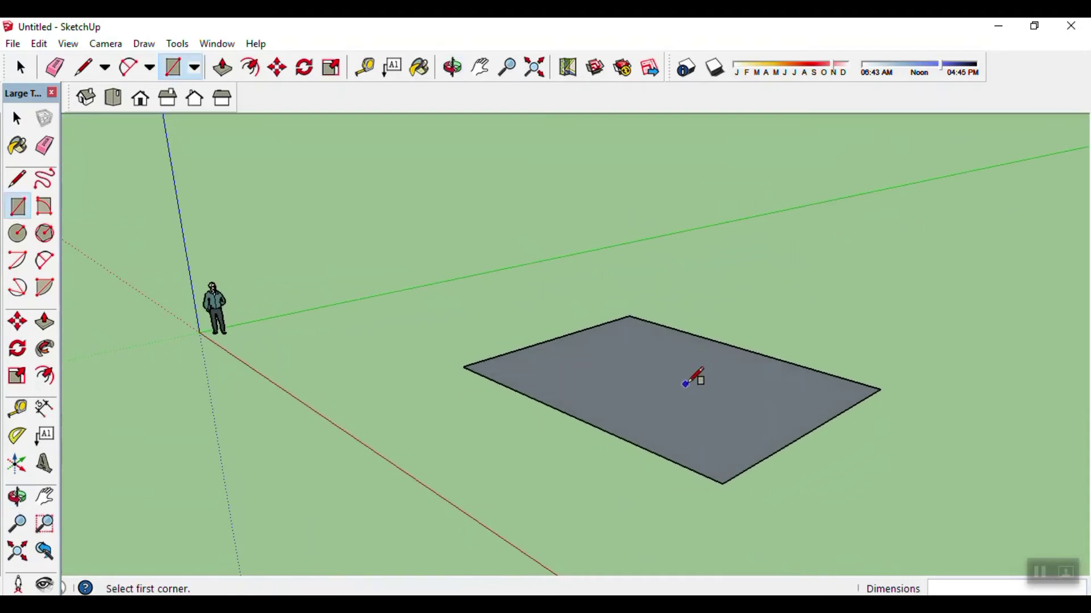
{"action": "key", "text": "p"}
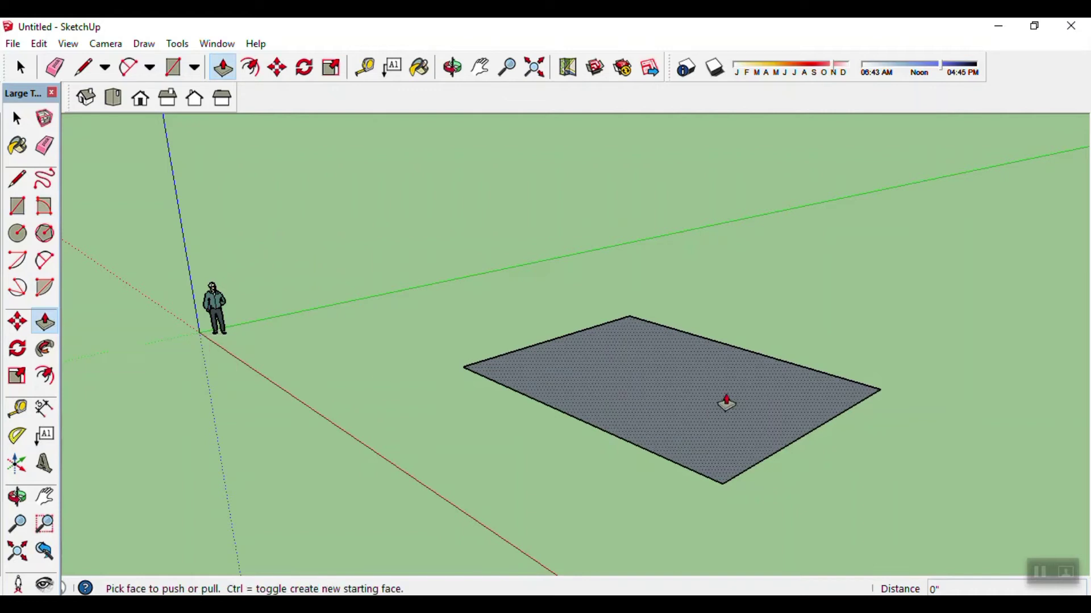
Pull the rectangle face upward into a solid box.
{"action": "left_click", "coordinate": [665, 385]}
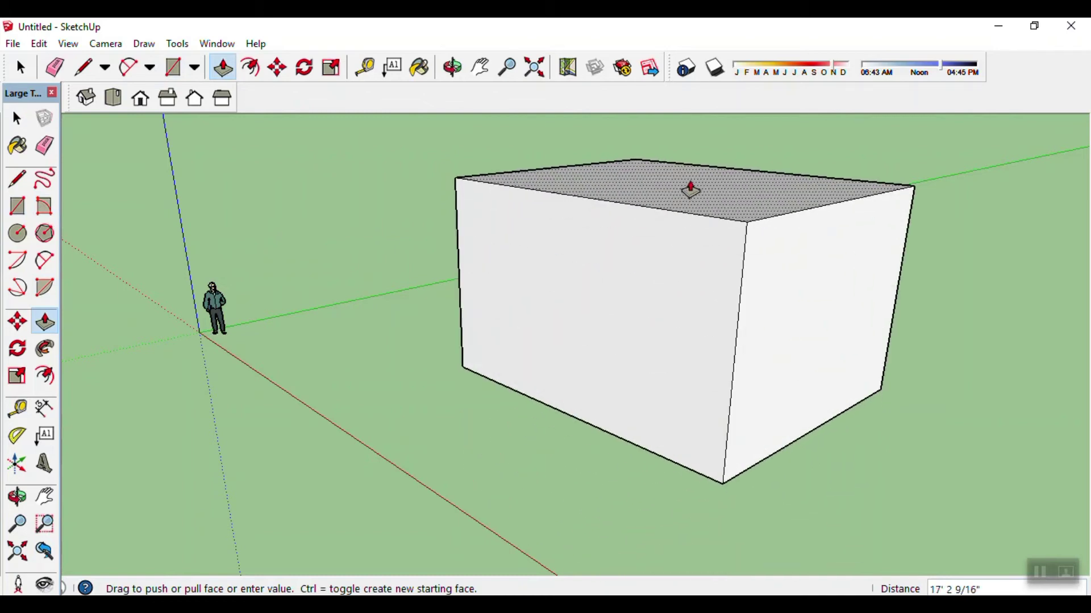
{"action": "left_click", "coordinate": [689, 214]}
{"action": "middle_click_drag", "start_coordinate": [876, 377], "coordinate": [871, 415]}
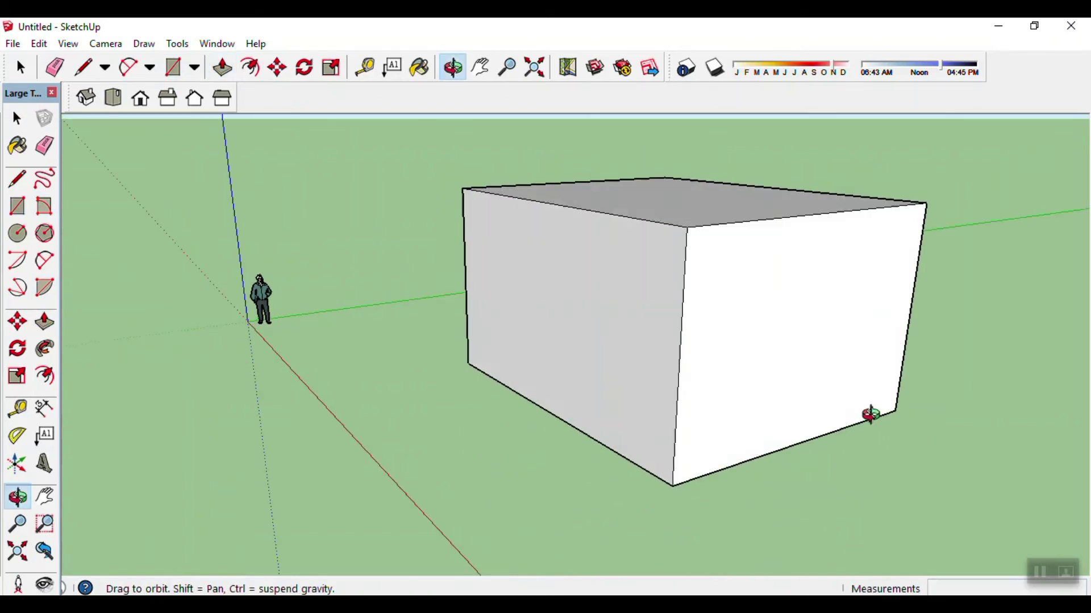
{"action": "left_click_drag", "start_coordinate": [870, 415], "coordinate": [550, 418]}
{"action": "left_click_drag", "start_coordinate": [852, 450], "coordinate": [524, 402]}
{"action": "mouse_move", "coordinate": [898, 463]}
{"action": "middle_mouse_down"}
{"action": "mouse_move", "coordinate": [564, 501]}
{"action": "mouse_move", "coordinate": [326, 414]}
{"action": "mouse_move", "coordinate": [227, 497]}
{"action": "mouse_move", "coordinate": [733, 416]}
{"action": "mouse_move", "coordinate": [348, 497]}
{"action": "mouse_move", "coordinate": [338, 463]}
{"action": "mouse_move", "coordinate": [612, 441]}
{"action": "middle_mouse_up"}
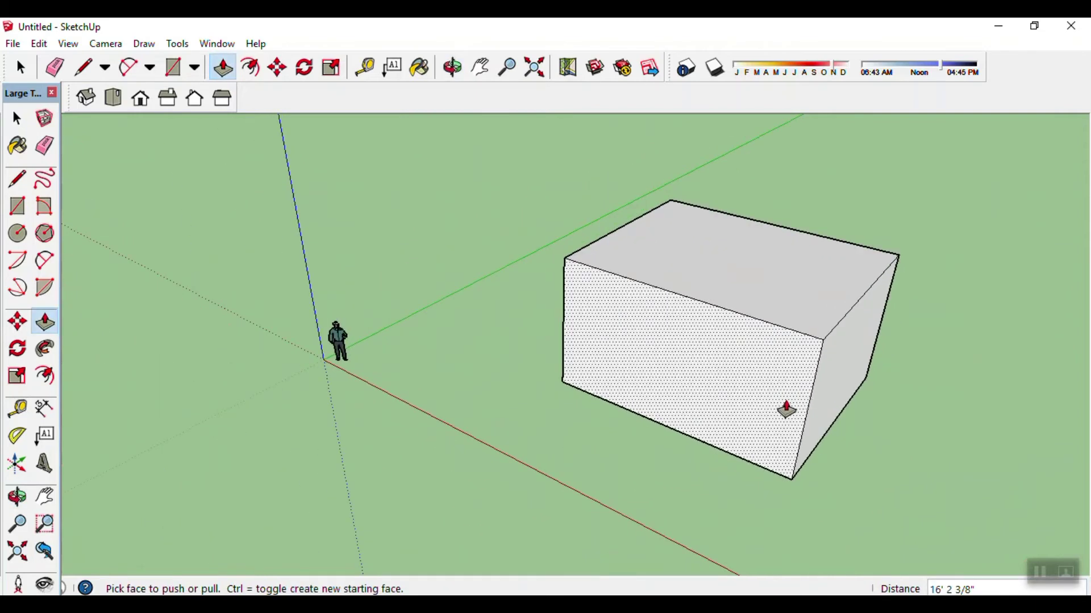
Orbit and zoom around the box to inspect it from several sides.
{"action": "middle_click_drag", "start_coordinate": [841, 438], "coordinate": [749, 426]}
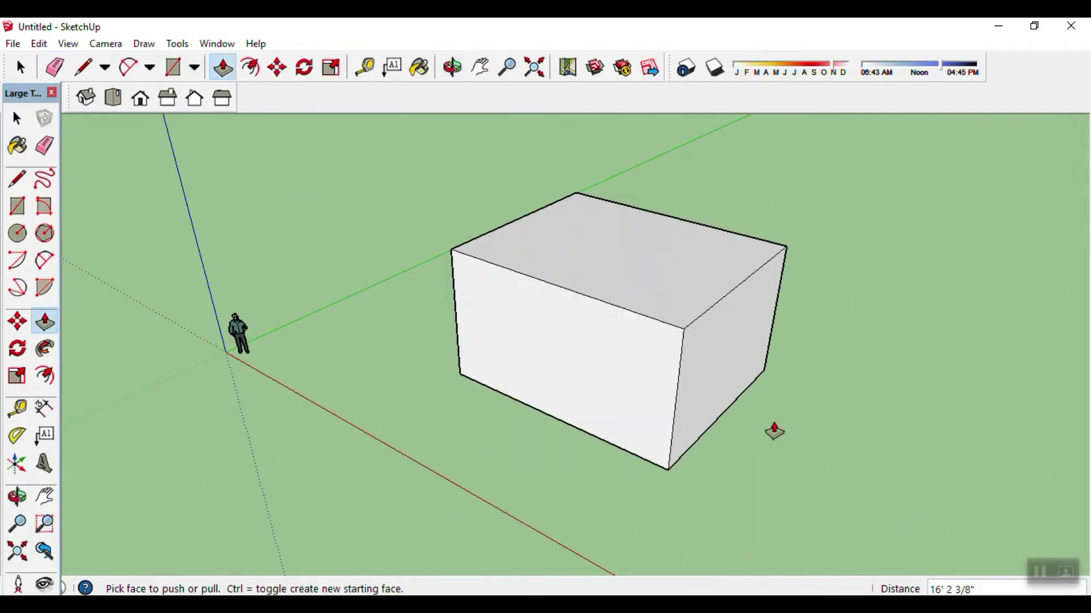
{"action": "scroll", "coordinate": [776, 432], "scroll_direction": "up", "scroll_amount": 2}
{"action": "scroll", "coordinate": [776, 431], "scroll_direction": "down", "scroll_amount": 1}
{"action": "scroll", "coordinate": [775, 432], "scroll_direction": "down", "scroll_amount": 1}
{"action": "scroll", "coordinate": [725, 455], "scroll_direction": "up", "scroll_amount": 2}
{"action": "scroll", "coordinate": [726, 455], "scroll_direction": "down", "scroll_amount": 1}
{"action": "scroll", "coordinate": [725, 455], "scroll_direction": "up", "scroll_amount": 1}
{"action": "middle_click_drag", "start_coordinate": [499, 477], "coordinate": [731, 454]}
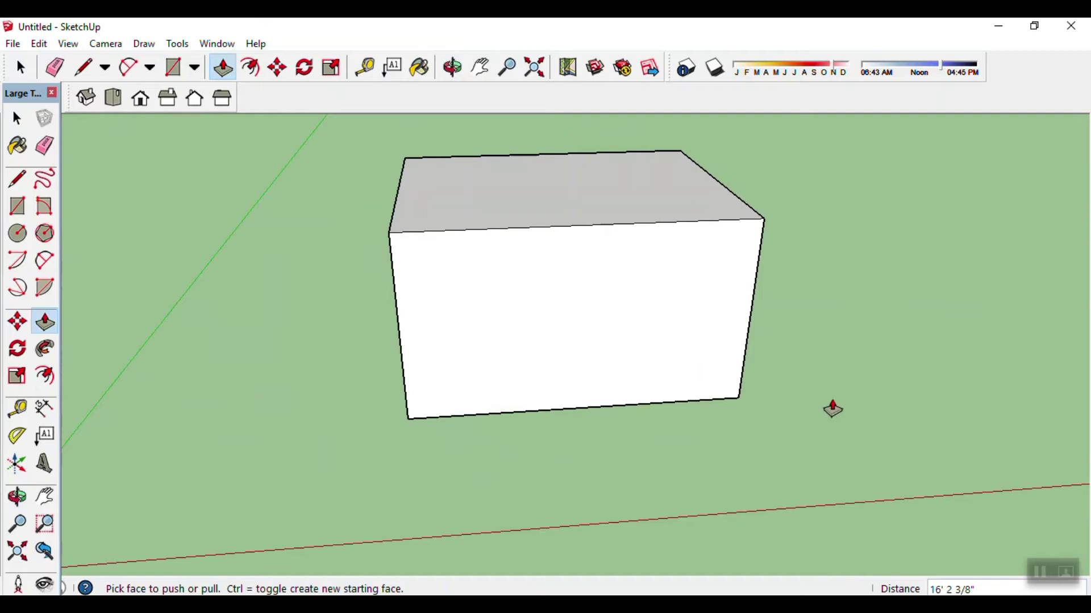
{"action": "mouse_move", "coordinate": [850, 397]}
{"action": "middle_mouse_down"}
{"action": "mouse_move", "coordinate": [653, 423]}
{"action": "mouse_move", "coordinate": [448, 399]}
{"action": "mouse_move", "coordinate": [560, 416]}
{"action": "mouse_move", "coordinate": [818, 409]}
{"action": "mouse_move", "coordinate": [560, 426]}
{"action": "mouse_move", "coordinate": [617, 373]}
{"action": "mouse_move", "coordinate": [652, 250]}
{"action": "mouse_move", "coordinate": [627, 428]}
{"action": "mouse_move", "coordinate": [567, 402]}
{"action": "middle_mouse_up"}
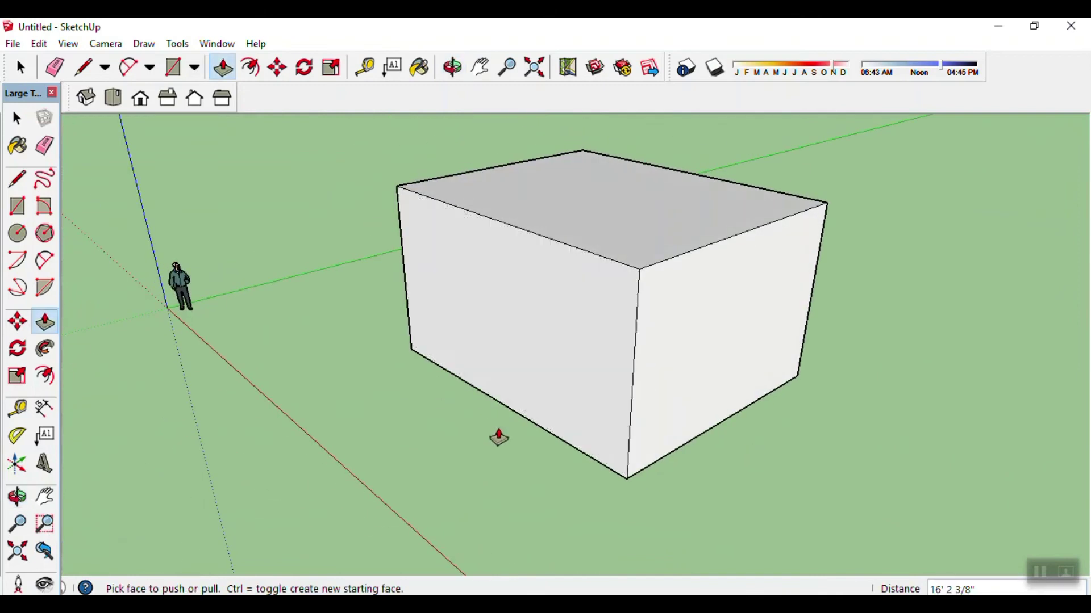
{"action": "mouse_move", "coordinate": [475, 427]}
{"action": "middle_mouse_down"}
{"action": "mouse_move", "coordinate": [684, 451]}
{"action": "mouse_move", "coordinate": [514, 404]}
{"action": "mouse_move", "coordinate": [516, 489]}
{"action": "mouse_move", "coordinate": [645, 497]}
{"action": "mouse_move", "coordinate": [506, 468]}
{"action": "middle_mouse_up"}
{"action": "scroll", "coordinate": [749, 486], "scroll_direction": "down", "scroll_amount": 3}
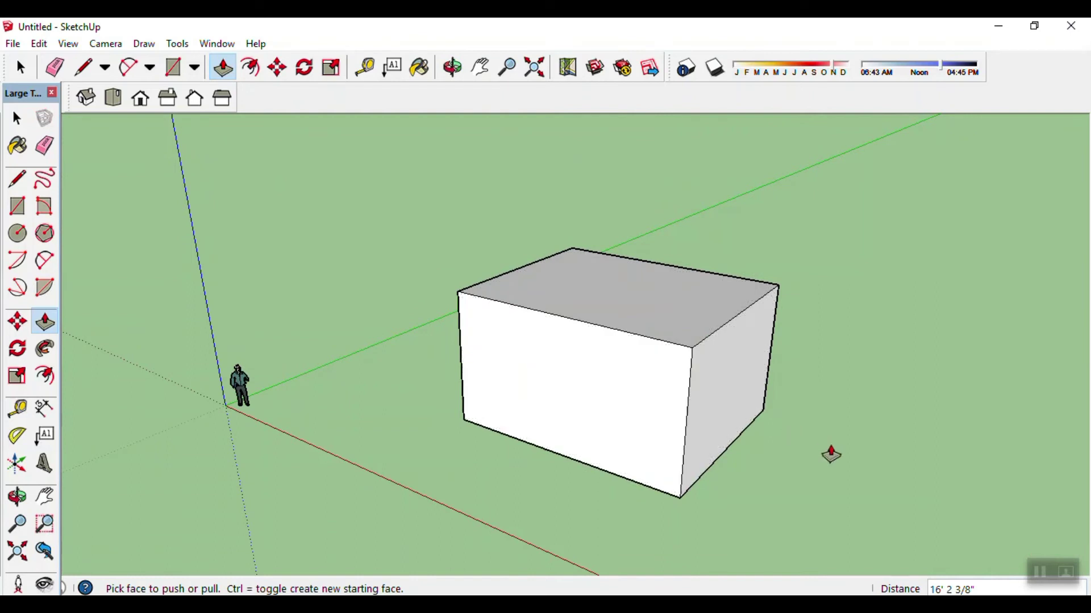
{"action": "middle_click_drag", "start_coordinate": [864, 437], "coordinate": [623, 356]}
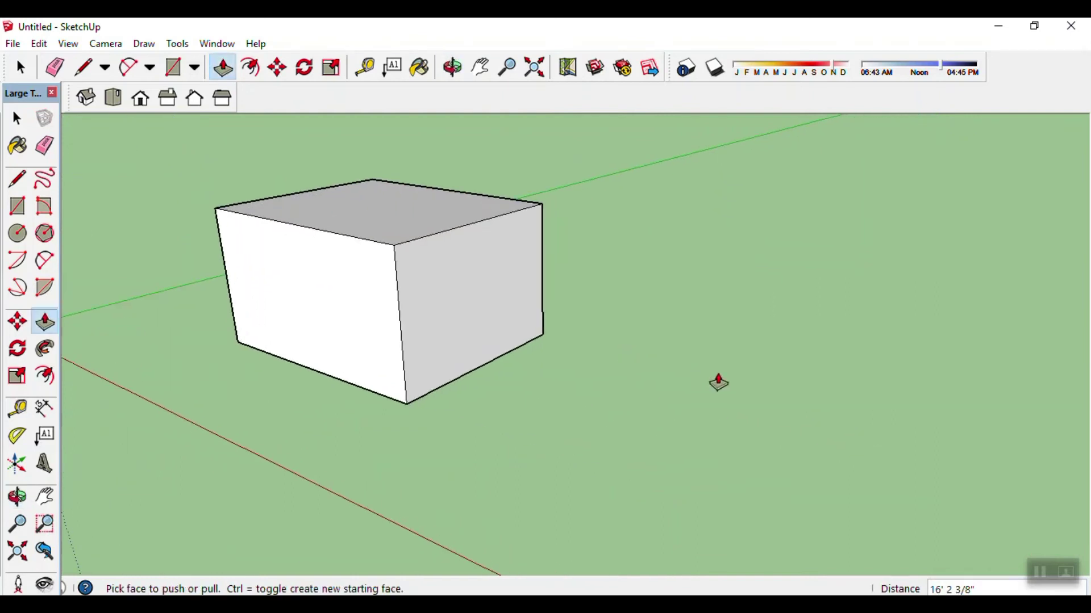
{"action": "middle_click_drag", "start_coordinate": [719, 385], "coordinate": [654, 386]}
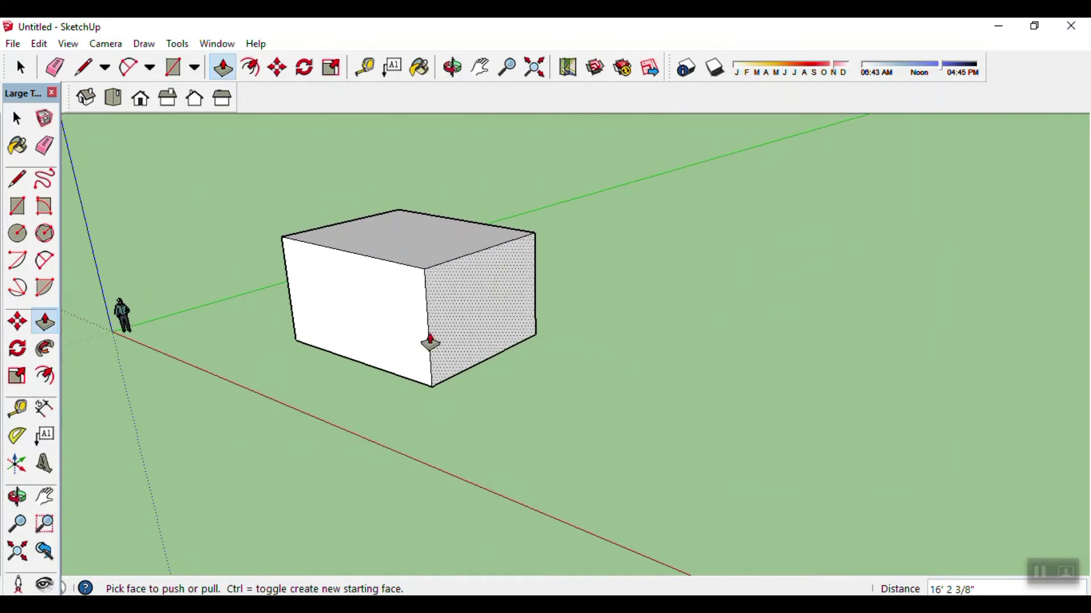
Draw a large circle on the ground to the right of the box.
{"action": "left_click", "coordinate": [18, 235]}
{"action": "scroll", "coordinate": [739, 340], "scroll_direction": "down", "scroll_amount": 1}
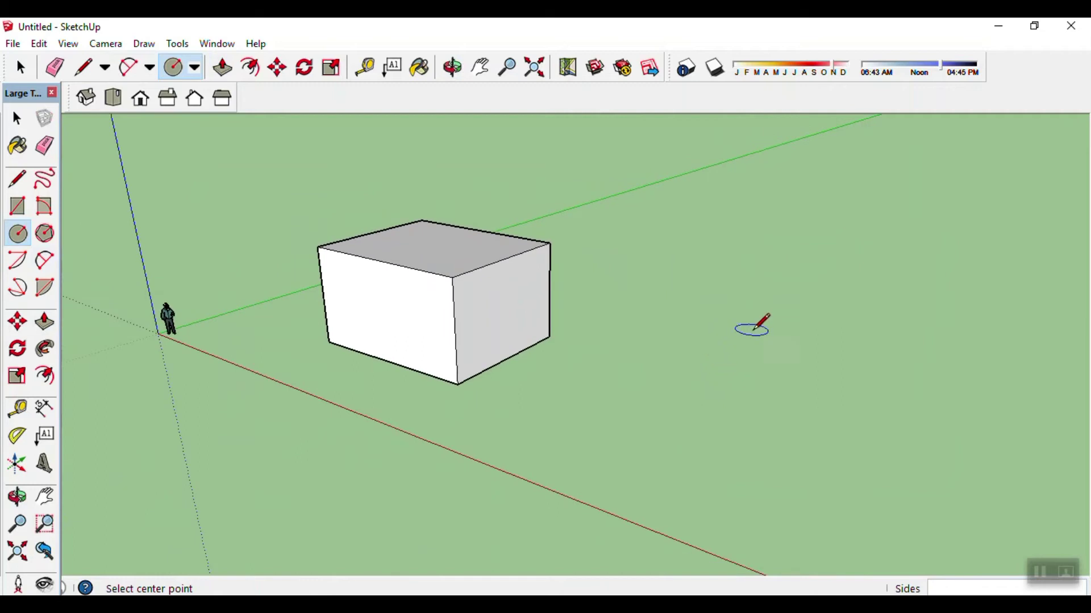
{"action": "left_click", "coordinate": [749, 355]}
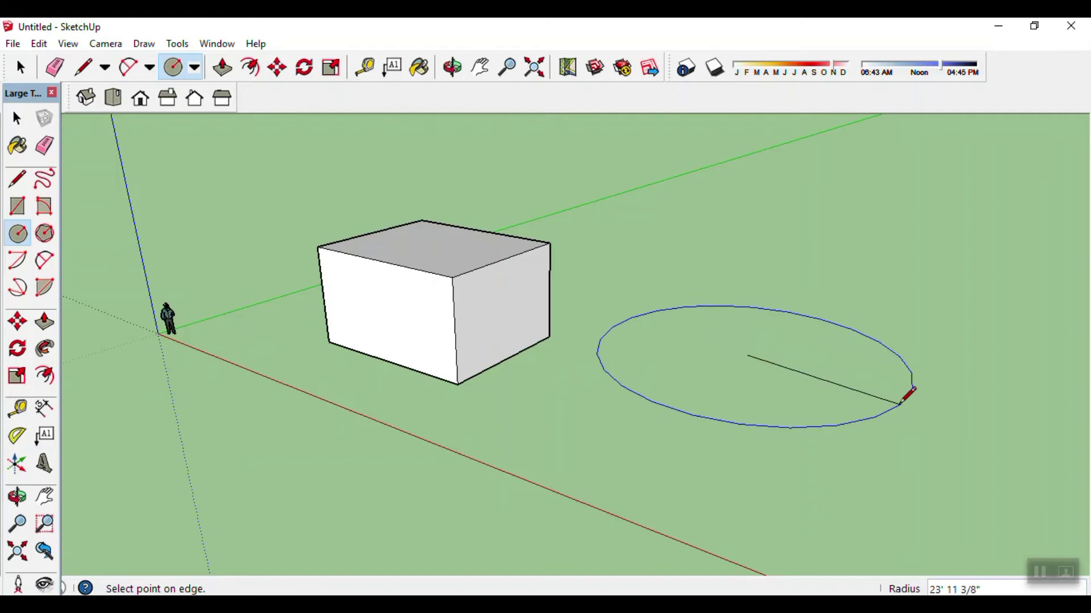
{"action": "left_click", "coordinate": [885, 396]}
{"action": "middle_click_drag", "start_coordinate": [864, 445], "coordinate": [704, 464]}
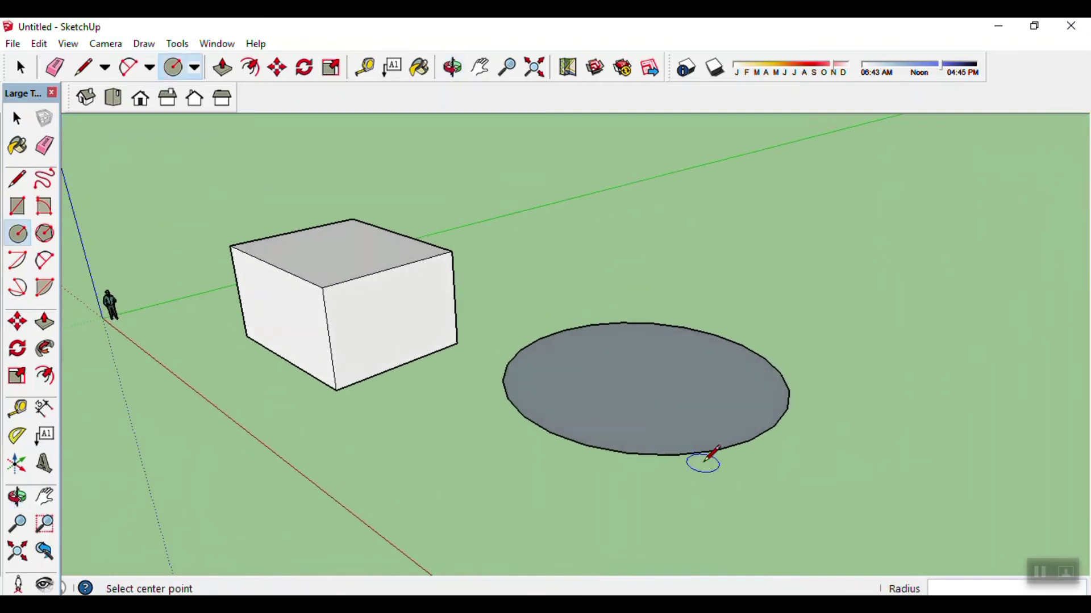
Push/pull the circle up into a tall cylinder beside the box, then orbit the scene.
{"action": "key", "text": "p"}
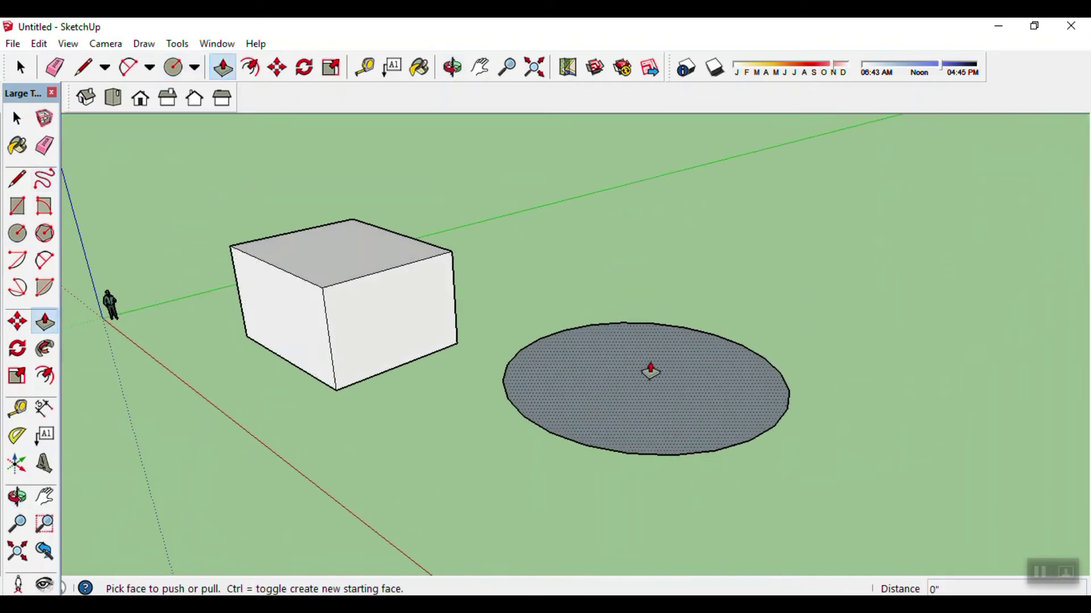
{"action": "mouse_move", "coordinate": [653, 389]}
{"action": "left_mouse_down"}
{"action": "mouse_move", "coordinate": [679, 203]}
{"action": "mouse_move", "coordinate": [695, 202]}
{"action": "left_mouse_up"}
{"action": "key", "text": "space"}
{"action": "mouse_move", "coordinate": [930, 322]}
{"action": "middle_mouse_down"}
{"action": "mouse_move", "coordinate": [267, 279]}
{"action": "mouse_move", "coordinate": [907, 327]}
{"action": "mouse_move", "coordinate": [905, 363]}
{"action": "mouse_move", "coordinate": [816, 385]}
{"action": "mouse_move", "coordinate": [859, 353]}
{"action": "mouse_move", "coordinate": [889, 356]}
{"action": "mouse_move", "coordinate": [579, 336]}
{"action": "middle_mouse_up"}
{"action": "mouse_move", "coordinate": [784, 329]}
{"action": "middle_mouse_down"}
{"action": "mouse_move", "coordinate": [691, 361]}
{"action": "mouse_move", "coordinate": [798, 344]}
{"action": "mouse_move", "coordinate": [681, 353]}
{"action": "mouse_move", "coordinate": [597, 343]}
{"action": "mouse_move", "coordinate": [646, 334]}
{"action": "mouse_move", "coordinate": [653, 398]}
{"action": "middle_mouse_up"}
{"action": "middle_click_drag", "start_coordinate": [687, 363], "coordinate": [653, 358]}
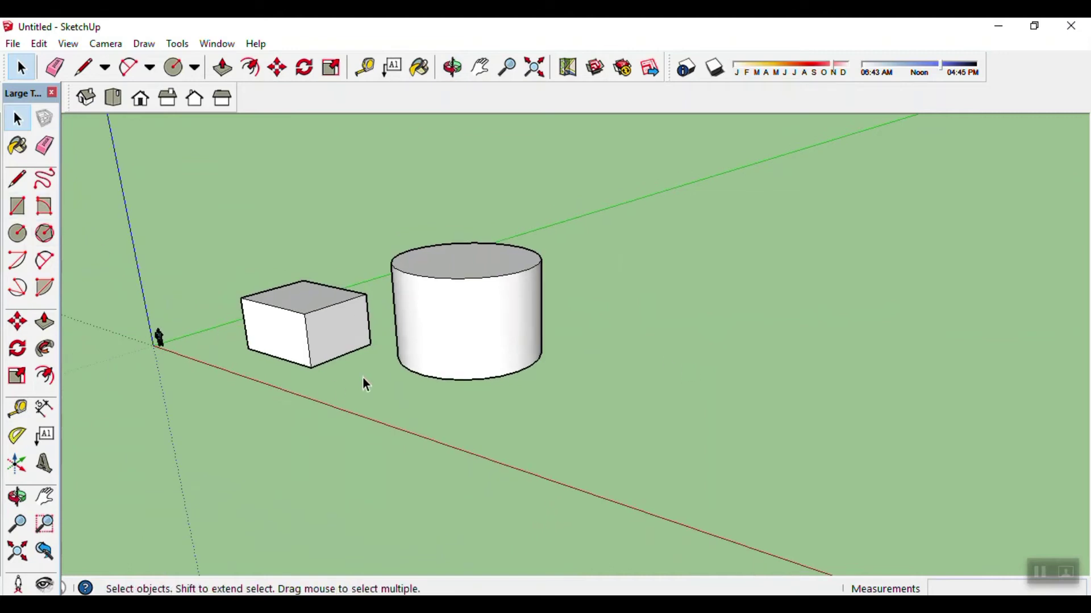
{"action": "key", "text": "t"}
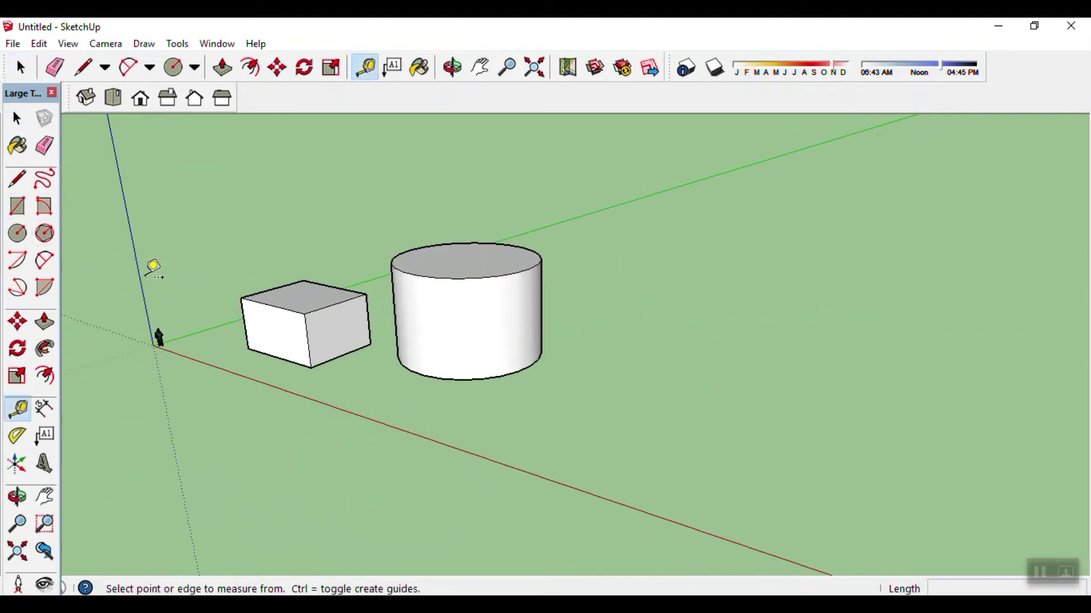
{"action": "key", "text": "l"}
{"action": "middle_click_drag", "start_coordinate": [691, 406], "coordinate": [568, 411]}
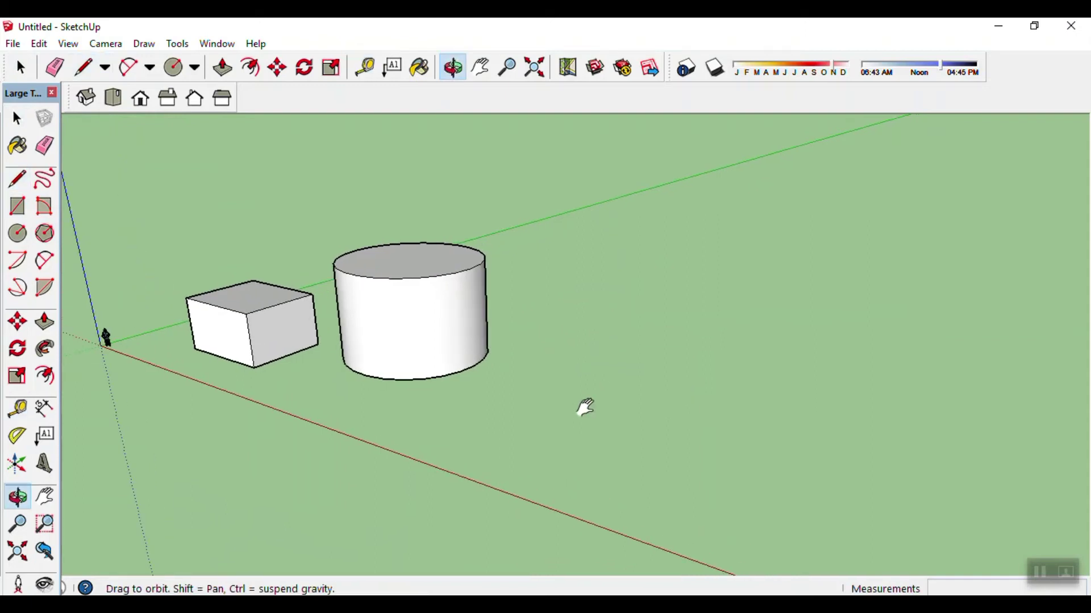
Draw a triangle outline on the ground right of the cylinder, with a midpoint-to-apex line.
{"action": "left_click", "coordinate": [536, 408]}
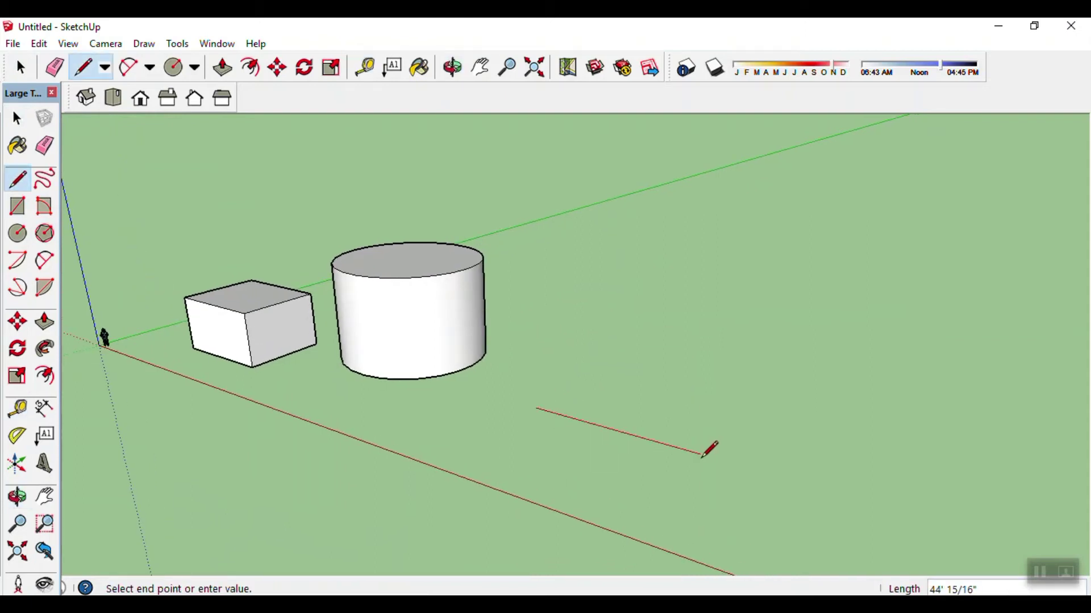
{"action": "left_click", "coordinate": [732, 463]}
{"action": "key", "text": "space"}
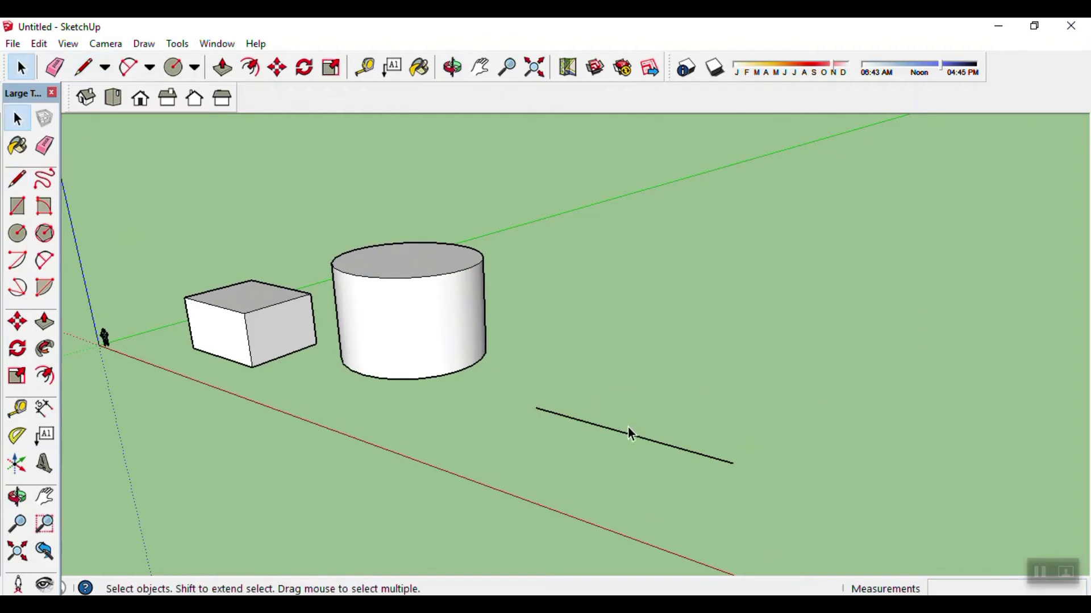
{"action": "key", "text": "l"}
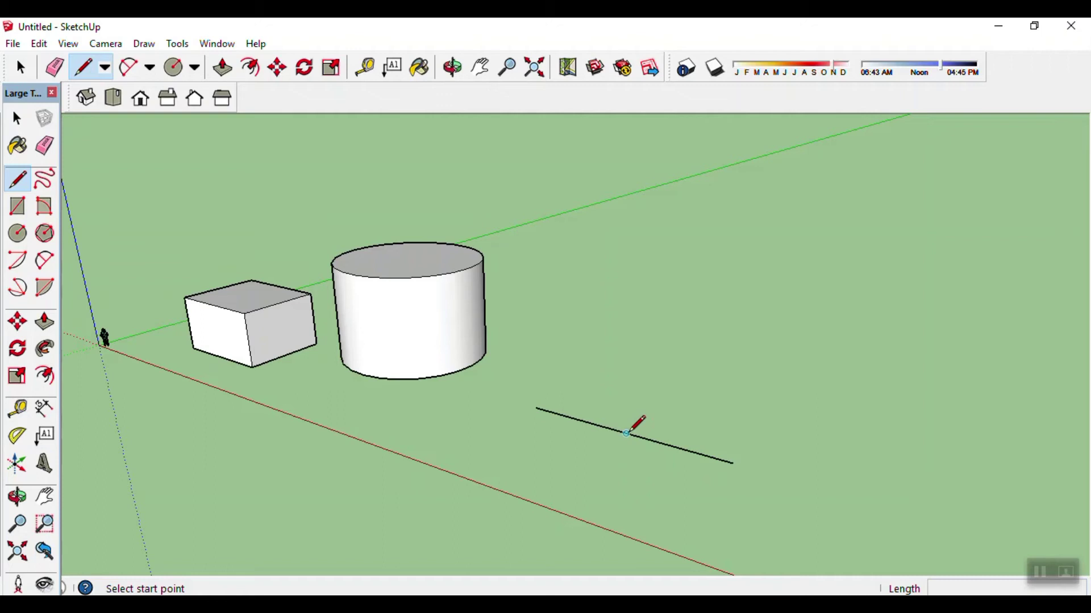
{"action": "left_click", "coordinate": [626, 433]}
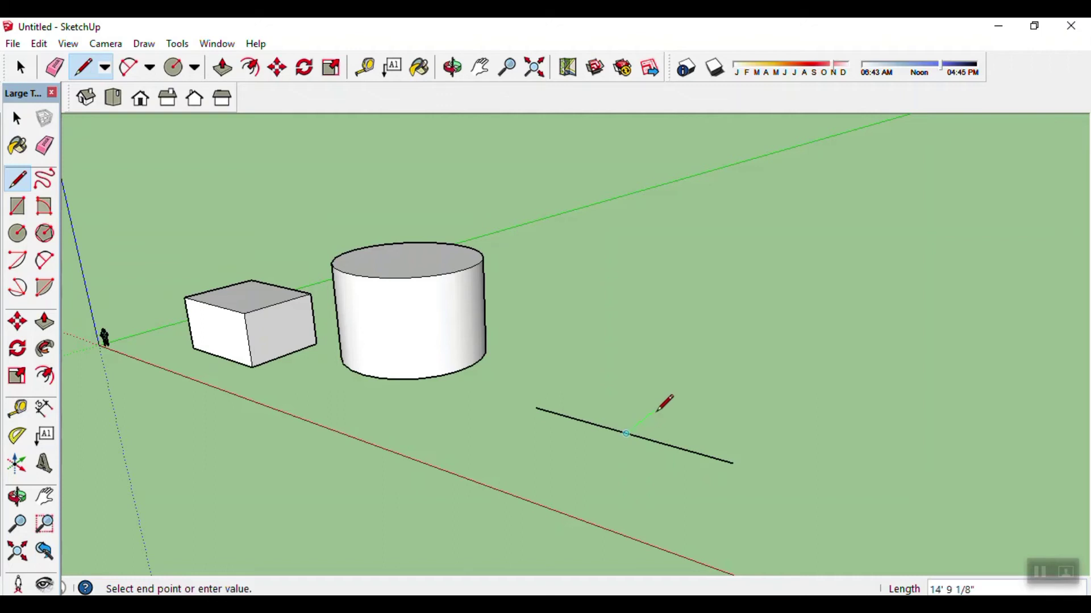
{"action": "left_click", "coordinate": [746, 332]}
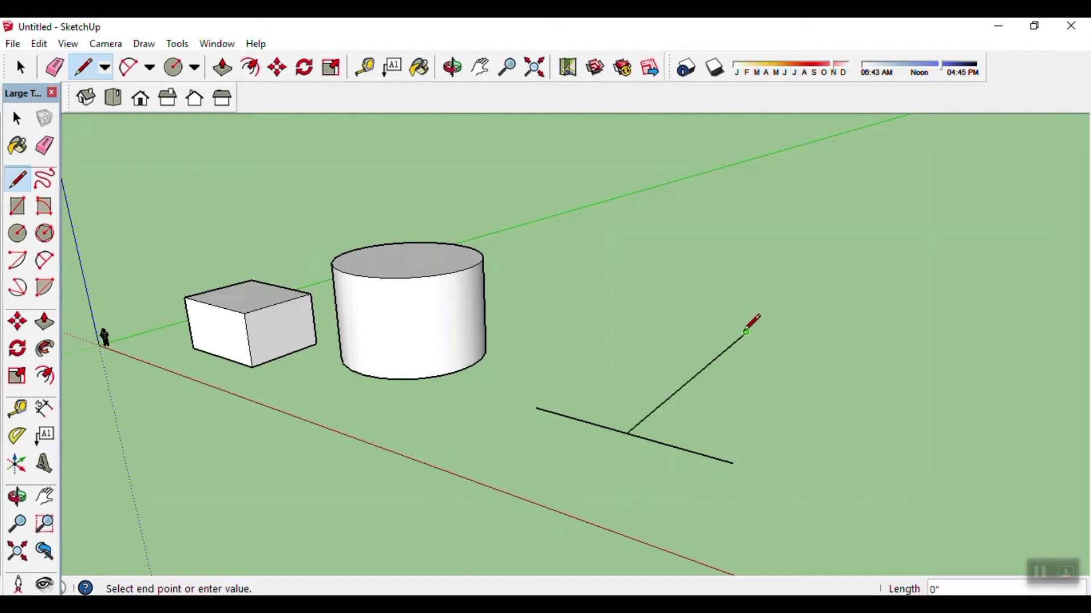
{"action": "left_click", "coordinate": [733, 463]}
{"action": "left_click", "coordinate": [746, 333]}
{"action": "left_click", "coordinate": [537, 408]}
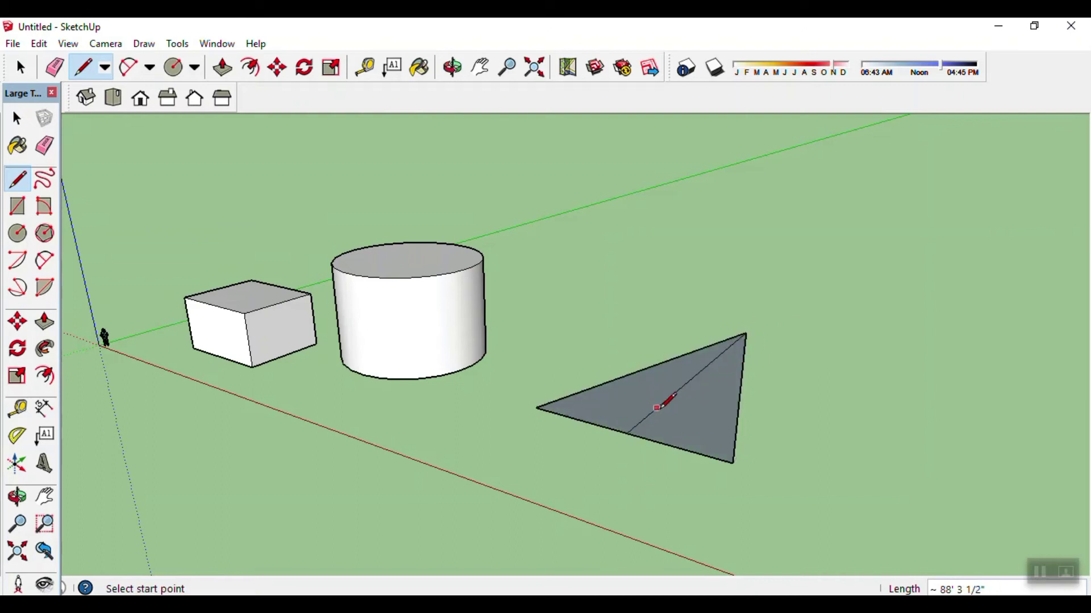
Delete the inner midpoint line, leaving a clean triangular face.
{"action": "key", "text": "space"}
{"action": "left_click", "coordinate": [657, 411]}
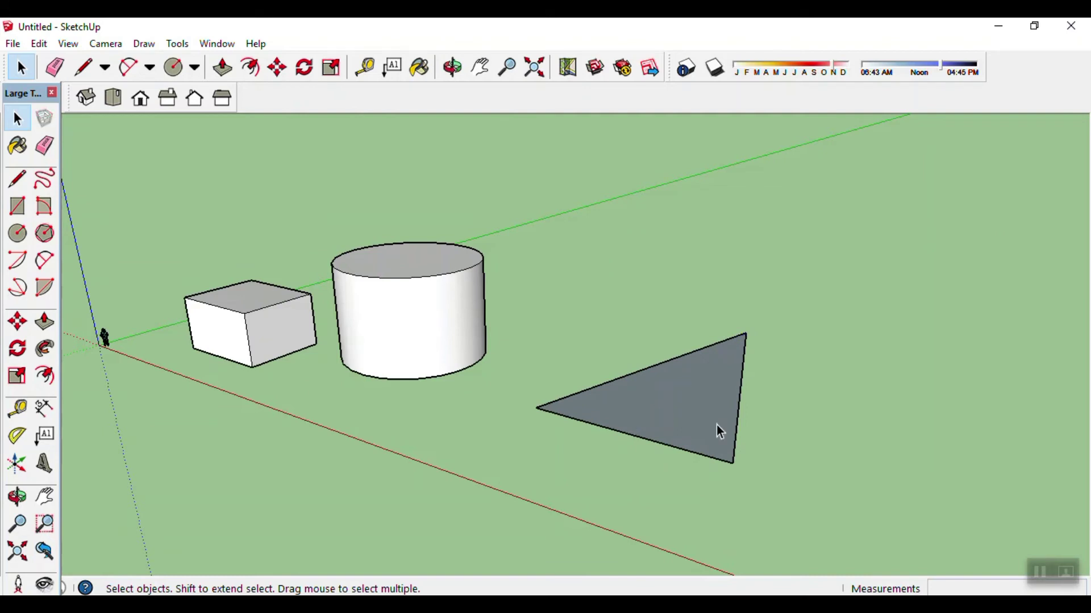
{"action": "key", "text": "o"}
{"action": "mouse_move", "coordinate": [825, 434]}
{"action": "left_mouse_down"}
{"action": "mouse_move", "coordinate": [475, 489]}
{"action": "mouse_move", "coordinate": [826, 465]}
{"action": "mouse_move", "coordinate": [785, 448]}
{"action": "left_mouse_up"}
{"action": "key", "text": "space"}
Pull the triangle up into a triangular prism and orbit to check it.
{"action": "key", "text": "p"}
{"action": "left_click_drag", "start_coordinate": [674, 428], "coordinate": [664, 290]}
{"action": "key", "text": "o"}
{"action": "mouse_move", "coordinate": [884, 467]}
{"action": "left_mouse_down"}
{"action": "mouse_move", "coordinate": [713, 438]}
{"action": "mouse_move", "coordinate": [768, 427]}
{"action": "mouse_move", "coordinate": [477, 414]}
{"action": "mouse_move", "coordinate": [850, 426]}
{"action": "mouse_move", "coordinate": [908, 377]}
{"action": "mouse_move", "coordinate": [773, 437]}
{"action": "mouse_move", "coordinate": [864, 419]}
{"action": "left_mouse_up"}
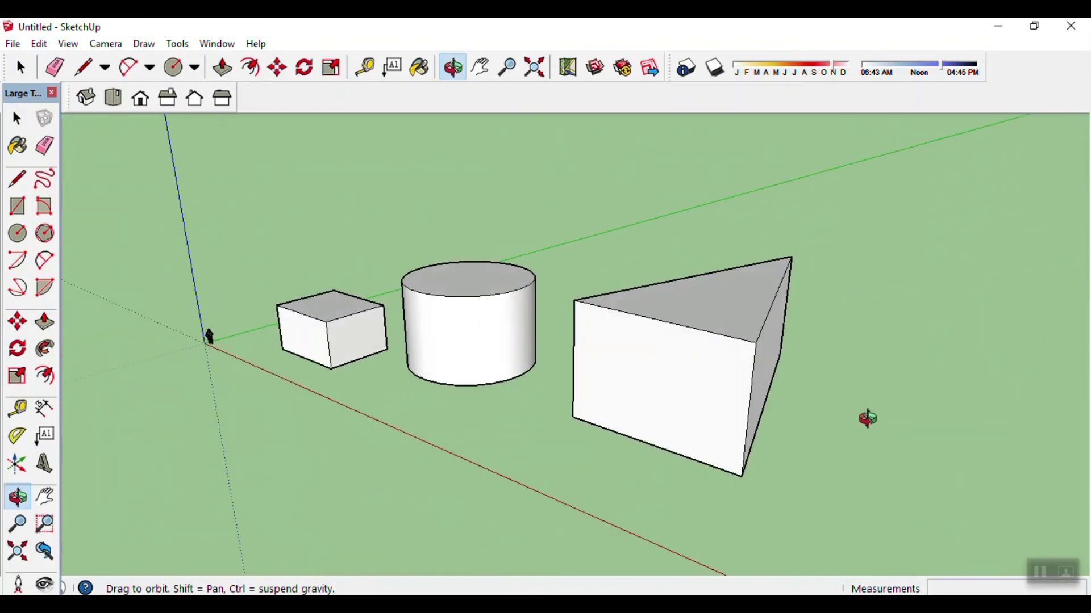
{"action": "mouse_move", "coordinate": [925, 385]}
{"action": "left_mouse_down"}
{"action": "mouse_move", "coordinate": [446, 402]}
{"action": "mouse_move", "coordinate": [372, 387]}
{"action": "mouse_move", "coordinate": [884, 336]}
{"action": "mouse_move", "coordinate": [913, 418]}
{"action": "left_mouse_up"}
{"action": "key", "text": "p"}
{"action": "scroll", "coordinate": [857, 441], "scroll_direction": "up", "scroll_amount": 1}
{"action": "mouse_move", "coordinate": [855, 435]}
{"action": "middle_mouse_down"}
{"action": "mouse_move", "coordinate": [696, 402]}
{"action": "mouse_move", "coordinate": [428, 404]}
{"action": "middle_mouse_up"}
{"action": "scroll", "coordinate": [697, 402], "scroll_direction": "down", "scroll_amount": 1}
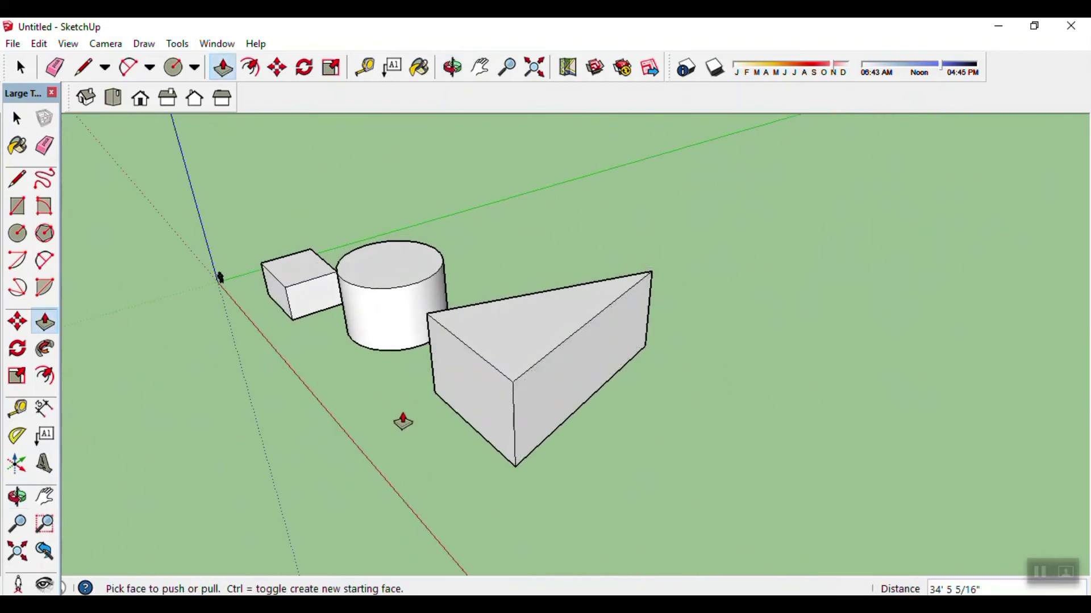
{"action": "key", "text": "c"}
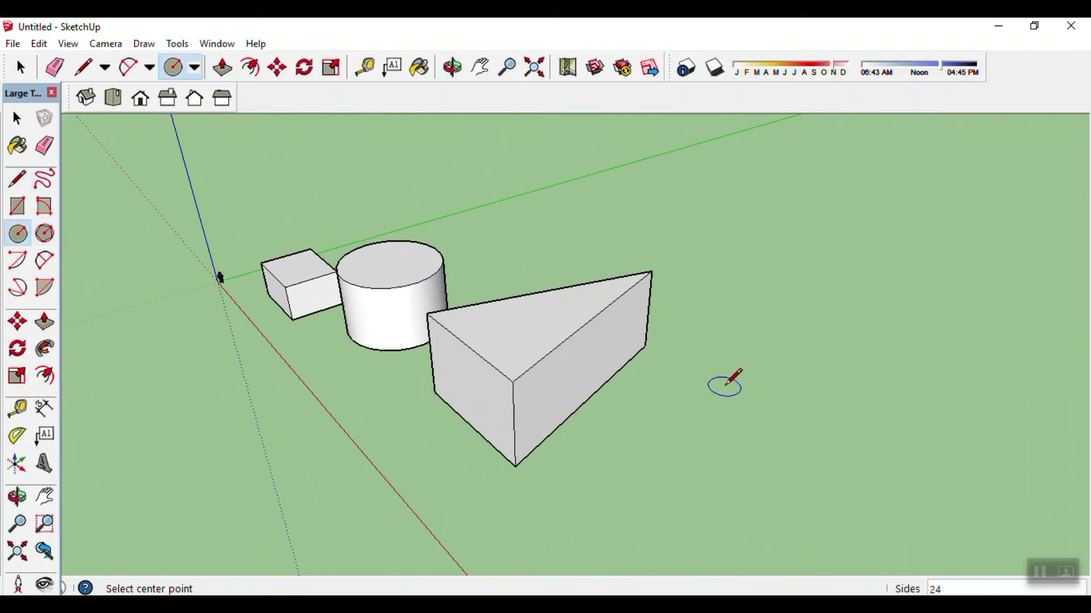
Draw a circle right of the prism and a diameter line across it.
{"action": "key", "text": "Escape"}
{"action": "left_click", "coordinate": [793, 371]}
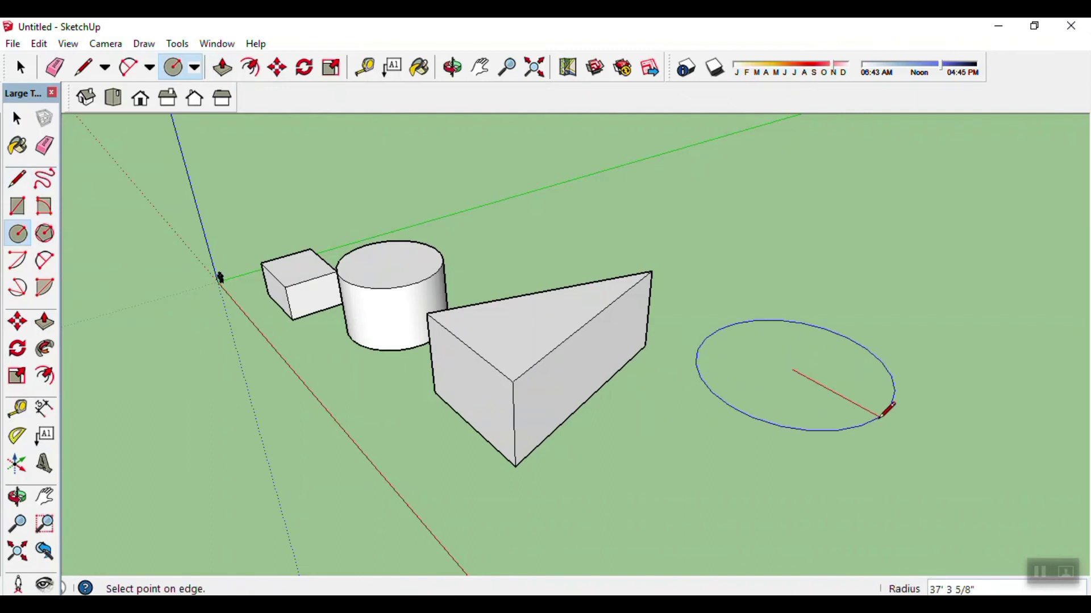
{"action": "left_click", "coordinate": [867, 411]}
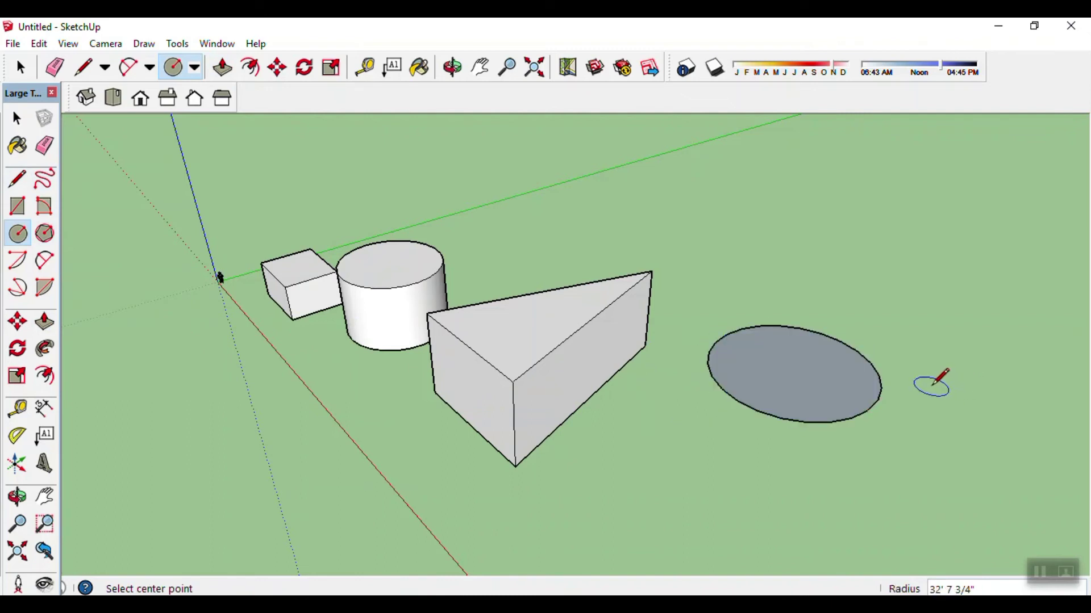
{"action": "key", "text": "l"}
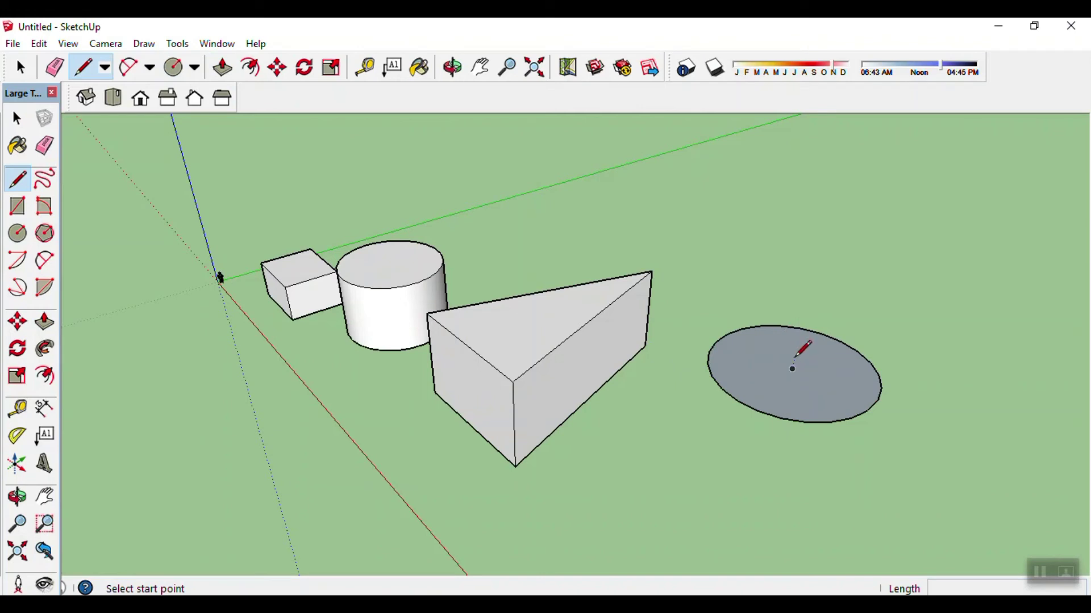
{"action": "left_click", "coordinate": [793, 368]}
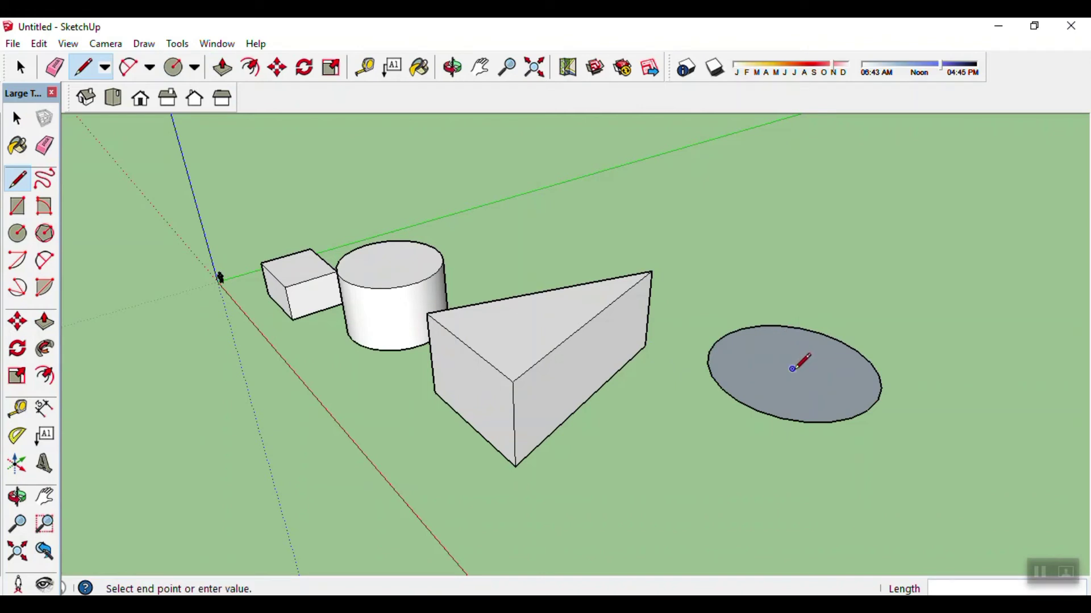
{"action": "left_click", "coordinate": [852, 419]}
{"action": "key", "text": "Escape"}
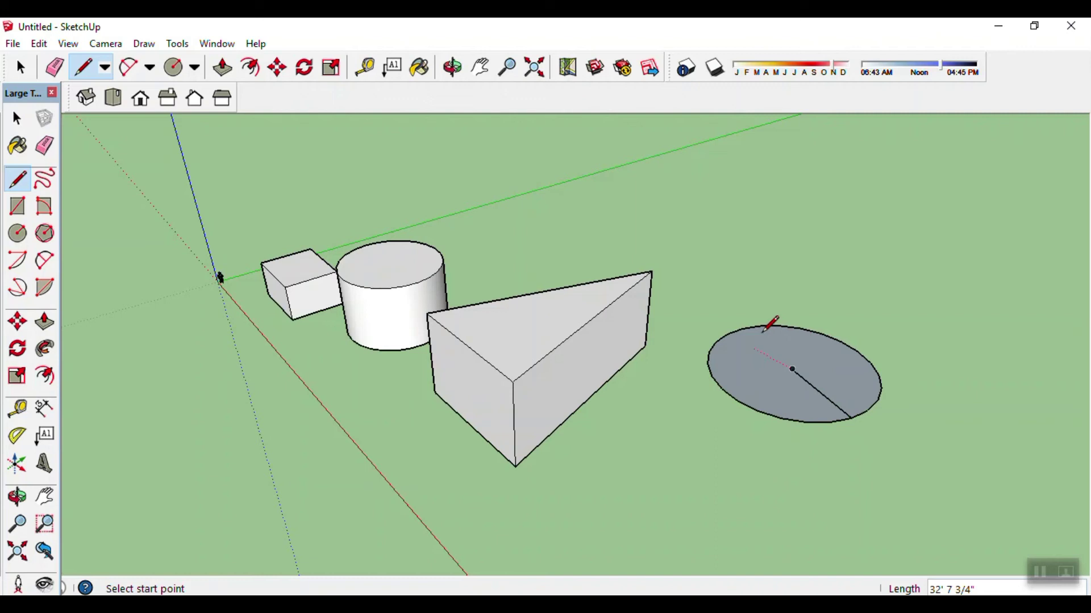
{"action": "left_click", "coordinate": [793, 370]}
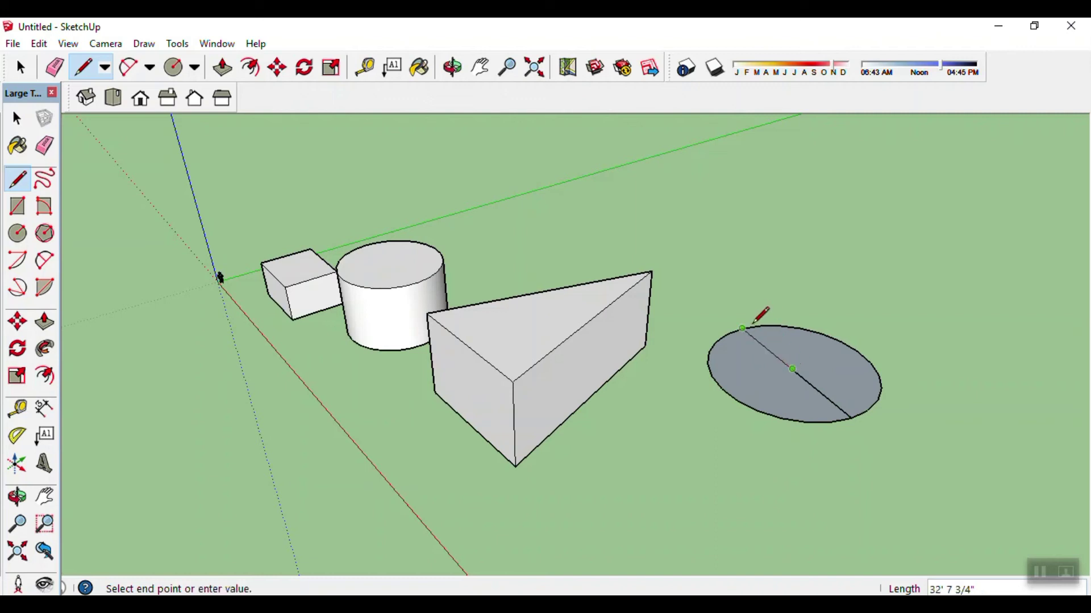
{"action": "left_click", "coordinate": [745, 328]}
Delete one half of the circle and close the remaining arc into a half-disc.
{"action": "key", "text": "space"}
{"action": "left_click", "coordinate": [754, 410]}
{"action": "key", "text": "Delete"}
{"action": "key", "text": "Delete"}
{"action": "mouse_move", "coordinate": [822, 436]}
{"action": "middle_mouse_down"}
{"action": "mouse_move", "coordinate": [795, 438]}
{"action": "mouse_move", "coordinate": [818, 405]}
{"action": "middle_mouse_up"}
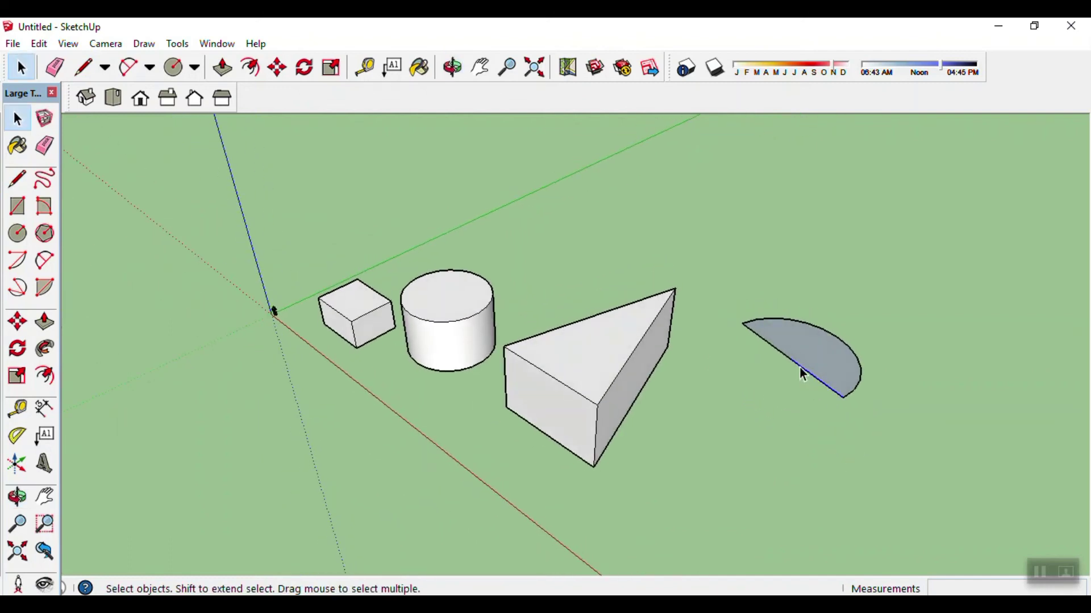
{"action": "key", "text": "Delete"}
{"action": "mouse_move", "coordinate": [776, 350]}
{"action": "middle_mouse_down"}
{"action": "mouse_move", "coordinate": [782, 450]}
{"action": "mouse_move", "coordinate": [584, 428]}
{"action": "mouse_move", "coordinate": [755, 443]}
{"action": "middle_mouse_up"}
{"action": "key", "text": "l"}
{"action": "left_click", "coordinate": [761, 360]}
{"action": "left_click", "coordinate": [843, 450]}
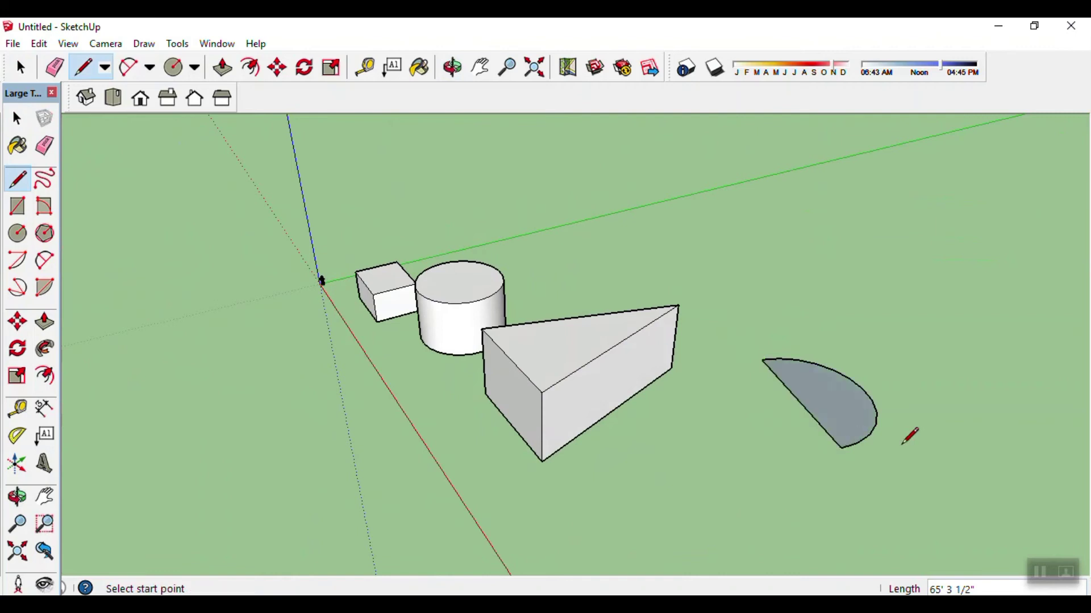
Pull the half-disc face up into a tall half-cylinder.
{"action": "key", "text": "p"}
{"action": "left_click", "coordinate": [831, 400]}
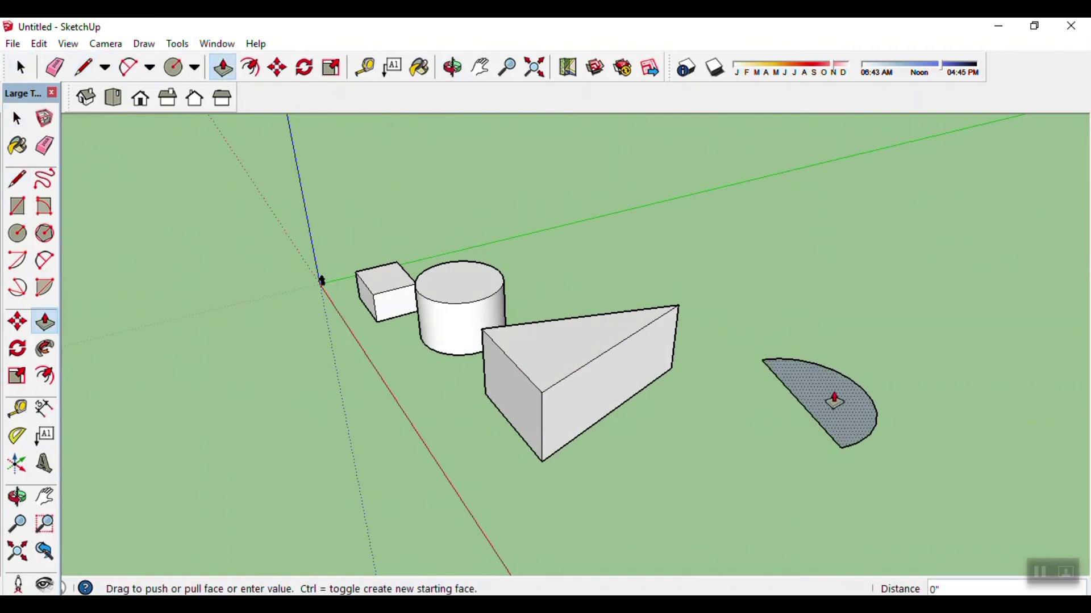
{"action": "left_click", "coordinate": [855, 267]}
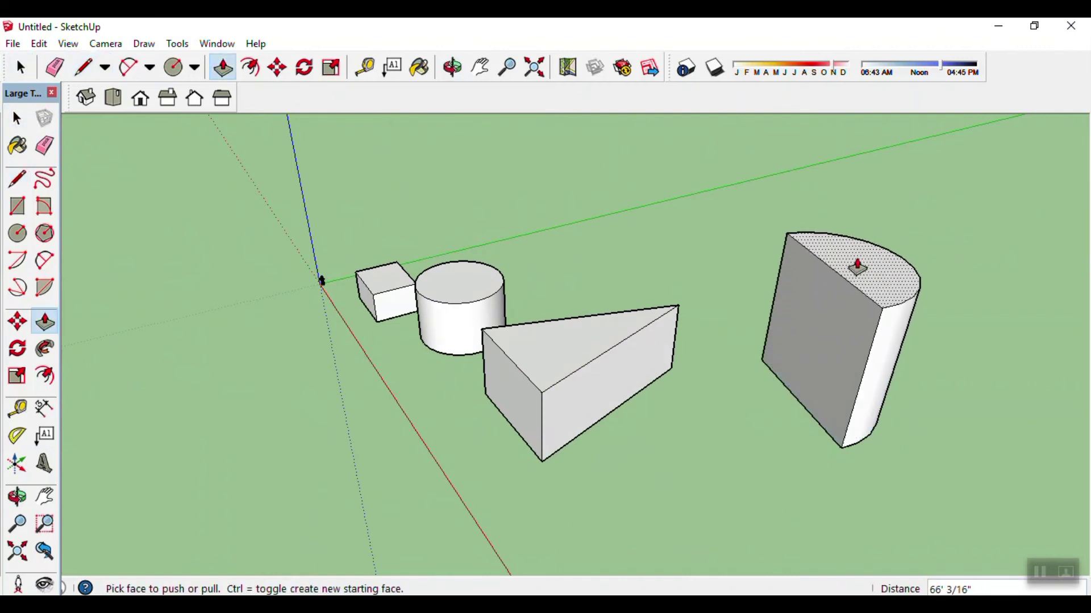
{"action": "mouse_move", "coordinate": [906, 453]}
{"action": "middle_mouse_down"}
{"action": "mouse_move", "coordinate": [717, 417]}
{"action": "mouse_move", "coordinate": [813, 414]}
{"action": "mouse_move", "coordinate": [545, 434]}
{"action": "mouse_move", "coordinate": [755, 455]}
{"action": "mouse_move", "coordinate": [623, 469]}
{"action": "mouse_move", "coordinate": [881, 482]}
{"action": "middle_mouse_up"}
Zoom and orbit to view all four shapes, then bring up the save dialog.
{"action": "scroll", "coordinate": [598, 431], "scroll_direction": "up", "scroll_amount": 2}
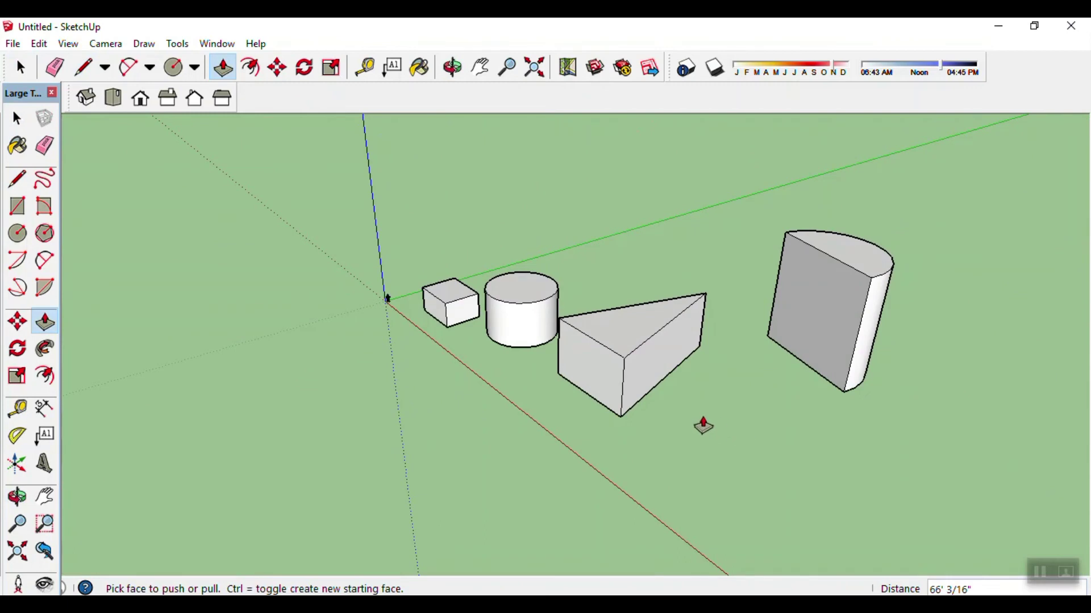
{"action": "scroll", "coordinate": [625, 437], "scroll_direction": "up", "scroll_amount": 1}
{"action": "scroll", "coordinate": [511, 398], "scroll_direction": "up", "scroll_amount": 2}
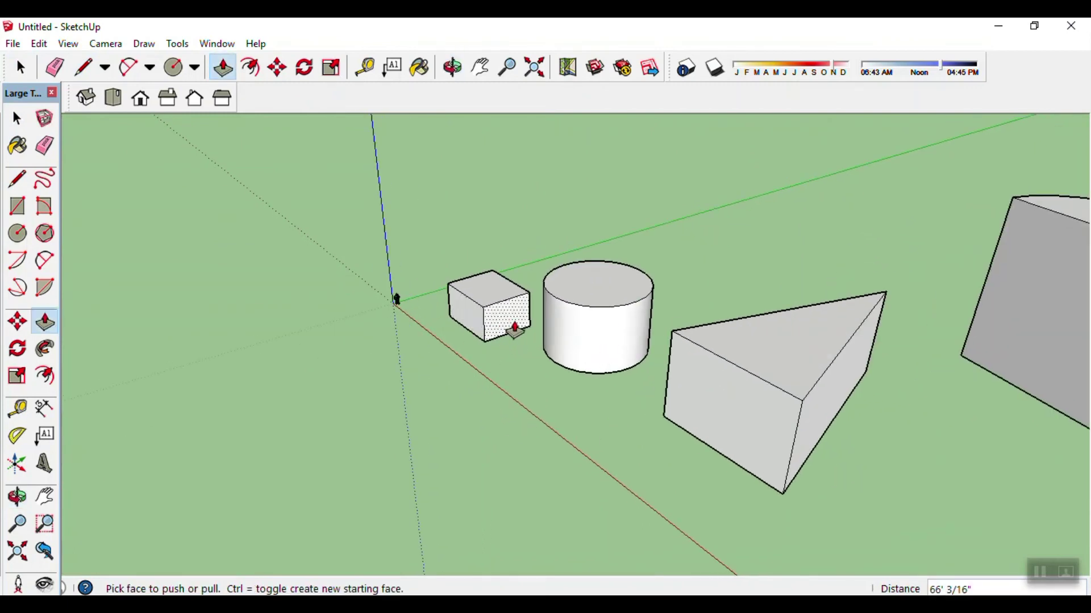
{"action": "middle_click_drag", "start_coordinate": [651, 432], "coordinate": [642, 372]}
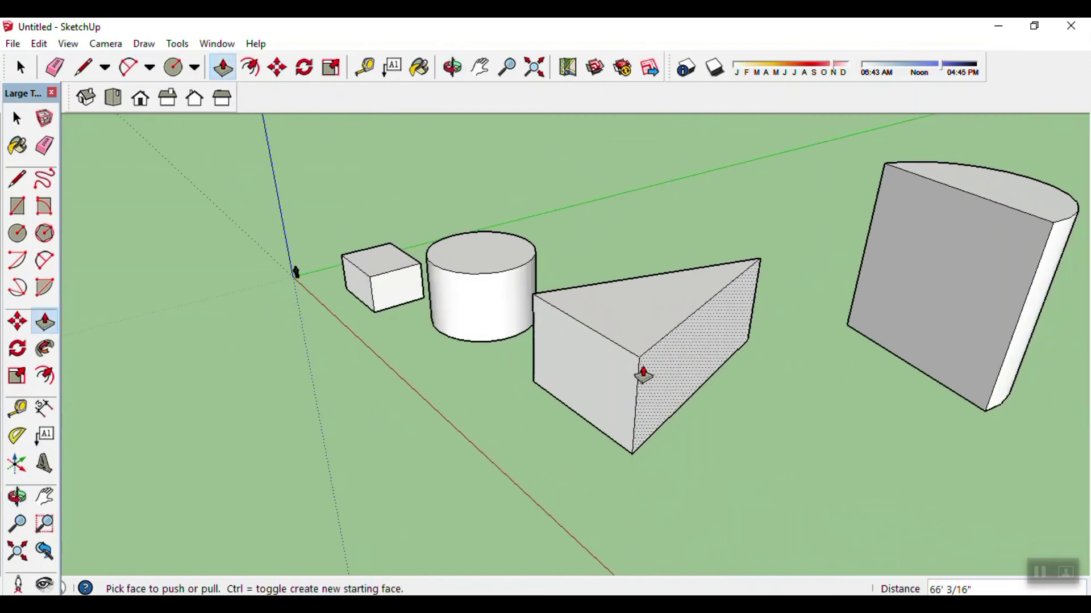
{"action": "mouse_move", "coordinate": [865, 387]}
{"action": "middle_mouse_down"}
{"action": "mouse_move", "coordinate": [790, 424]}
{"action": "mouse_move", "coordinate": [902, 470]}
{"action": "mouse_move", "coordinate": [802, 463]}
{"action": "mouse_move", "coordinate": [774, 482]}
{"action": "mouse_move", "coordinate": [774, 404]}
{"action": "mouse_move", "coordinate": [767, 426]}
{"action": "mouse_move", "coordinate": [848, 414]}
{"action": "mouse_move", "coordinate": [767, 419]}
{"action": "mouse_move", "coordinate": [731, 450]}
{"action": "middle_mouse_up"}
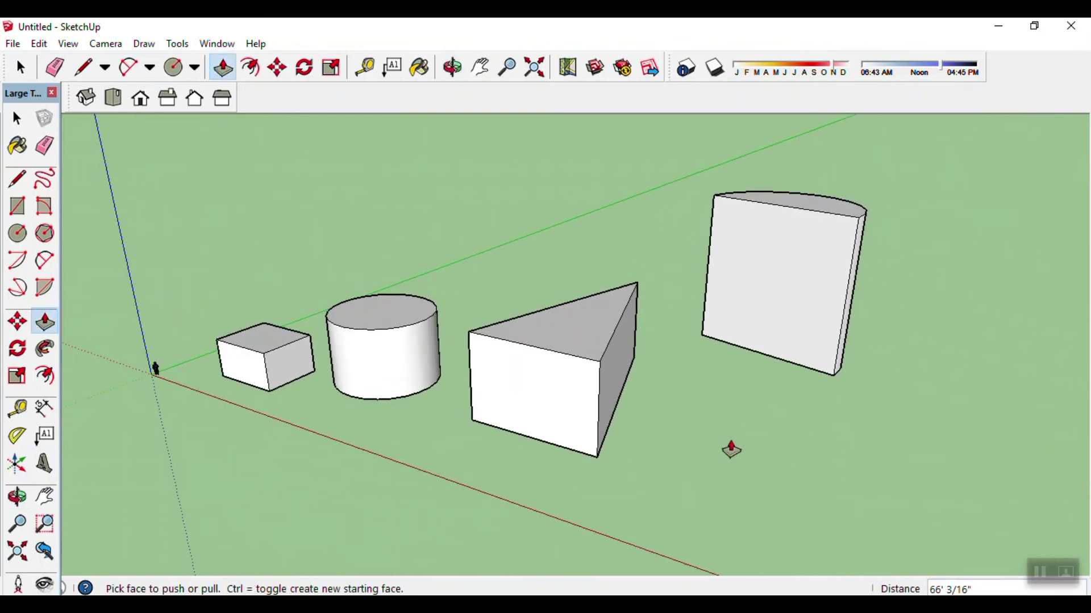
{"action": "key", "text": "ctrl+s"}
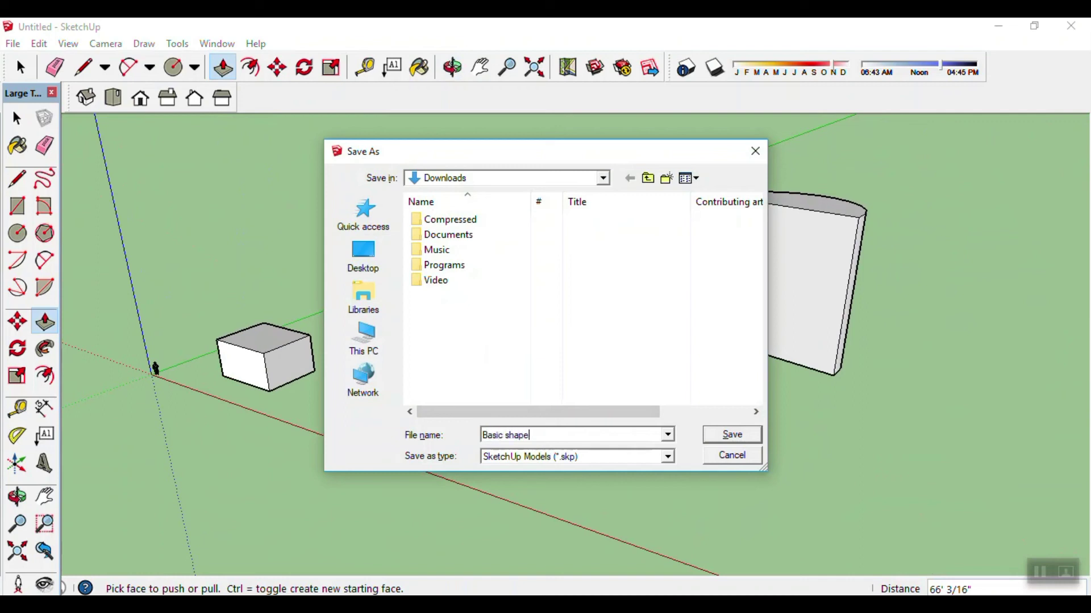
Save the model as 'Basic shape' in the Downloads folder.
{"action": "left_click", "coordinate": [731, 436]}
{"action": "scroll", "coordinate": [752, 421], "scroll_direction": "down", "scroll_amount": 1}
{"action": "scroll", "coordinate": [753, 421], "scroll_direction": "down", "scroll_amount": 1}
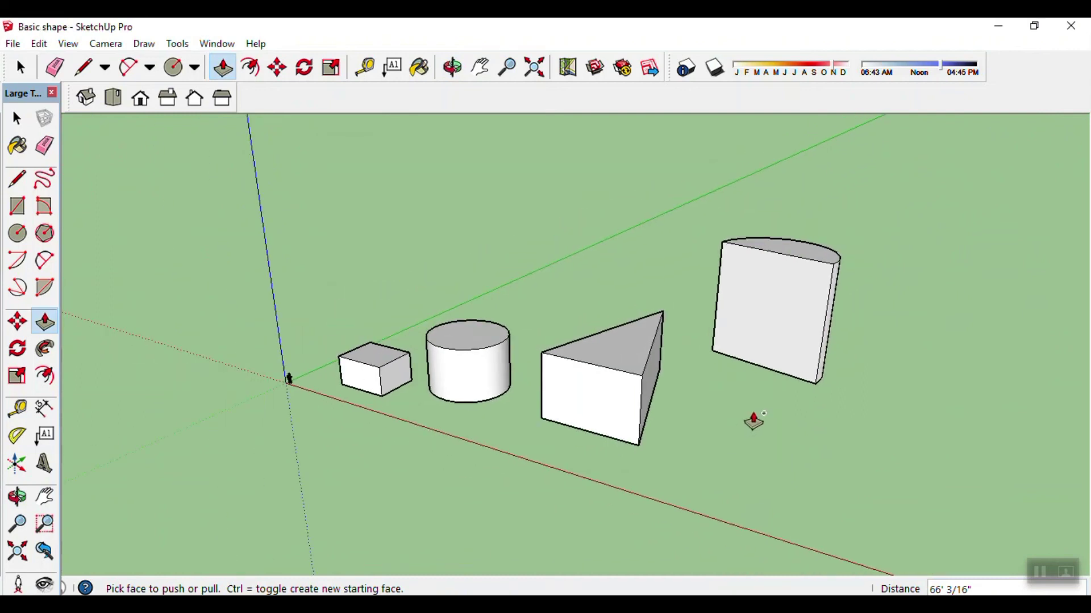
Orbit, pan and zoom to inspect the box, cylinder, prism and half-cylinder, then return to Select.
{"action": "middle_click_drag", "start_coordinate": [794, 437], "coordinate": [665, 460]}
{"action": "scroll", "coordinate": [664, 459], "scroll_direction": "down", "scroll_amount": 1}
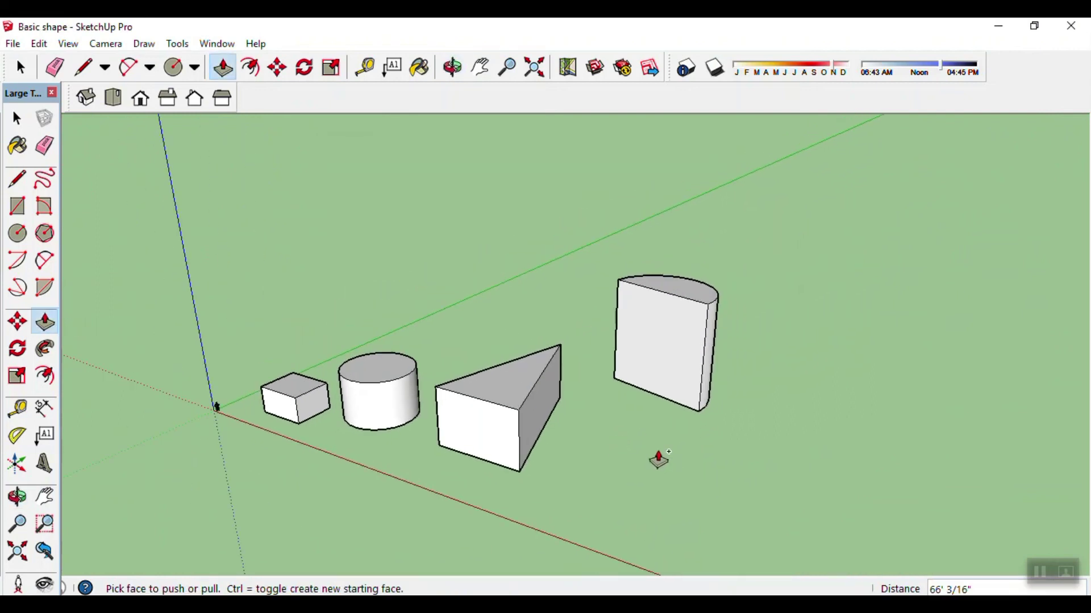
{"action": "scroll", "coordinate": [633, 455], "scroll_direction": "down", "scroll_amount": 1}
{"action": "scroll", "coordinate": [599, 456], "scroll_direction": "up", "scroll_amount": 1}
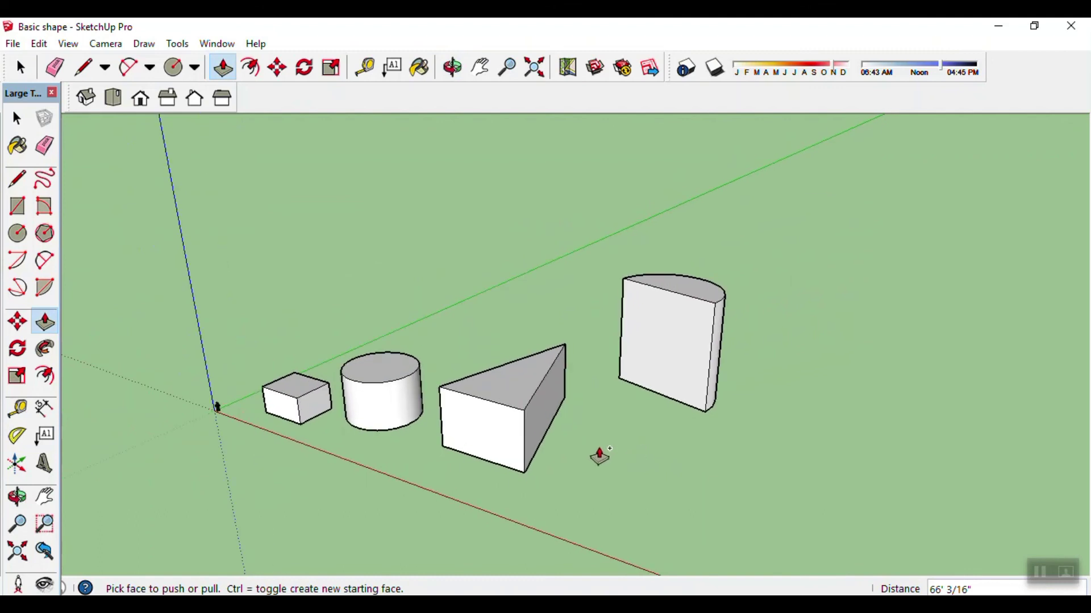
{"action": "middle_click_drag", "start_coordinate": [600, 456], "coordinate": [677, 458], "text": "shift"}
{"action": "scroll", "coordinate": [625, 454], "scroll_direction": "up", "scroll_amount": 1}
{"action": "scroll", "coordinate": [503, 433], "scroll_direction": "down", "scroll_amount": 1}
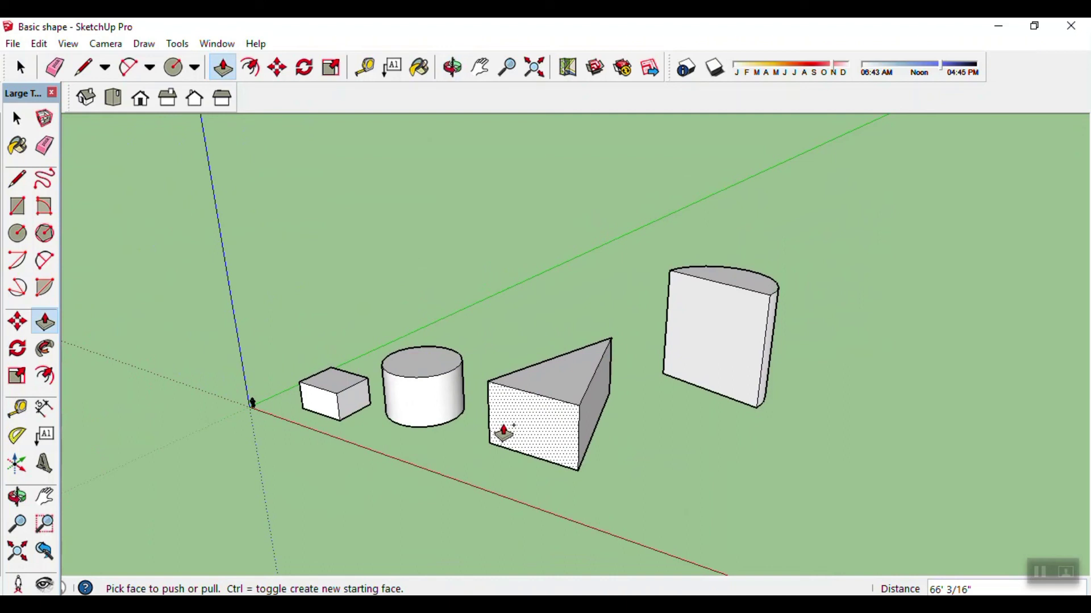
{"action": "scroll", "coordinate": [633, 411], "scroll_direction": "down", "scroll_amount": 1}
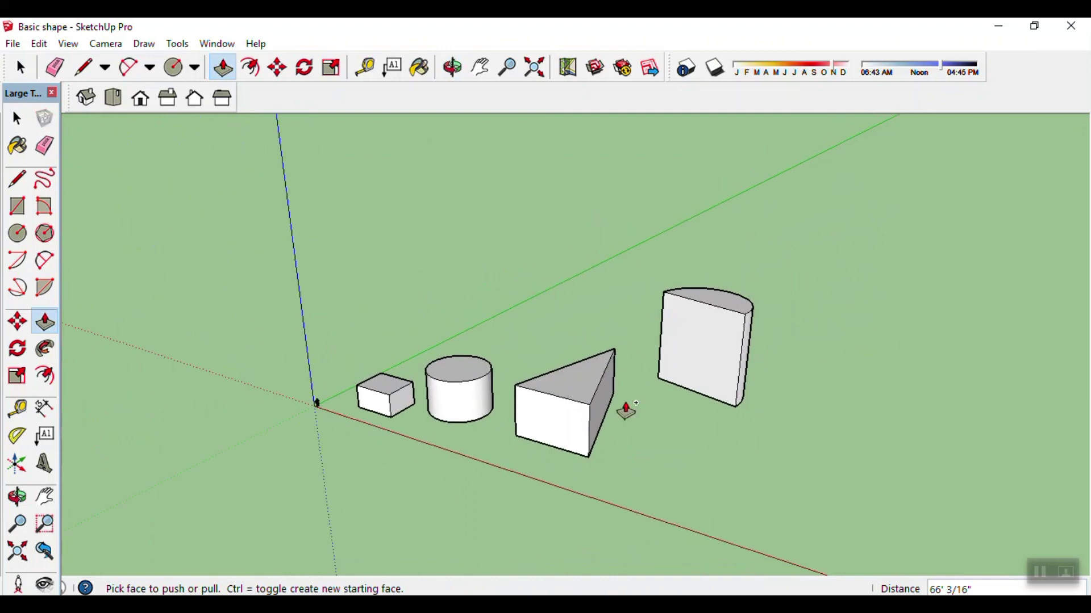
{"action": "scroll", "coordinate": [628, 410], "scroll_direction": "up", "scroll_amount": 1}
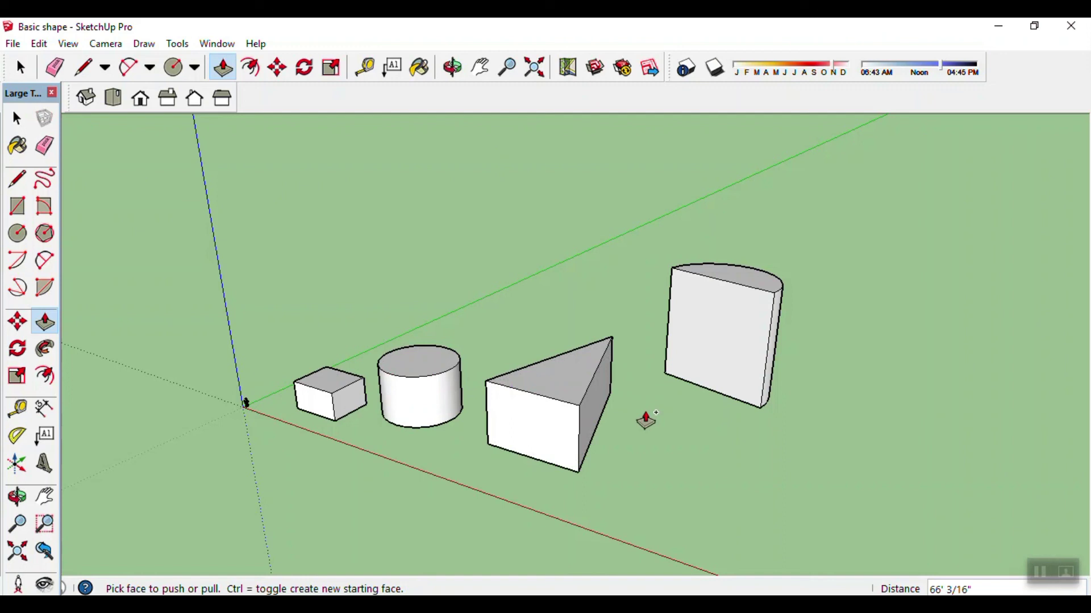
{"action": "mouse_move", "coordinate": [791, 441]}
{"action": "middle_mouse_down"}
{"action": "mouse_move", "coordinate": [543, 455]}
{"action": "mouse_move", "coordinate": [725, 467]}
{"action": "middle_mouse_up"}
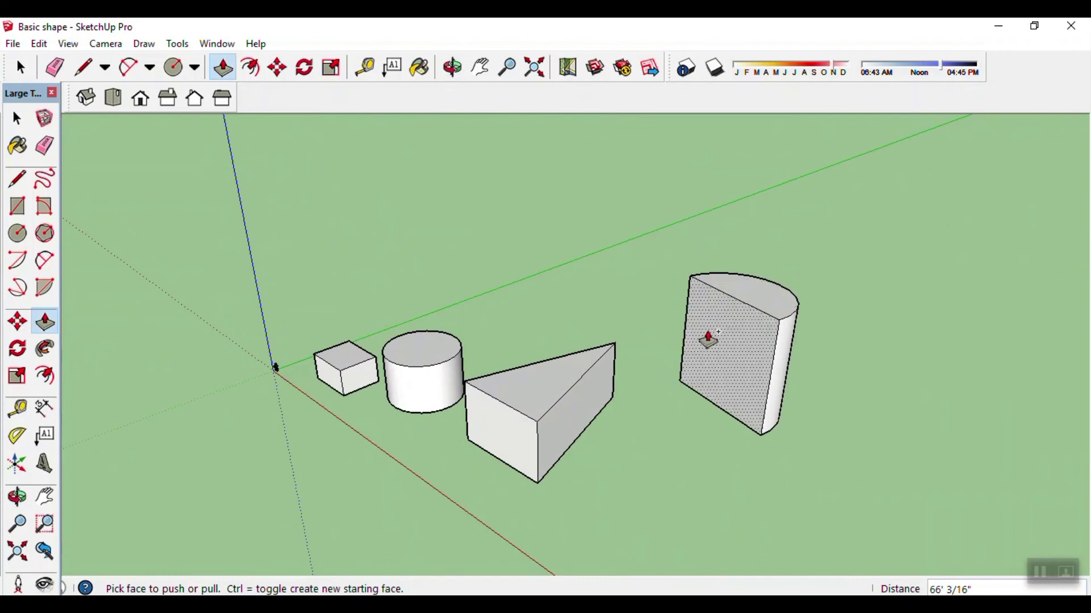
{"action": "key", "text": "space"}
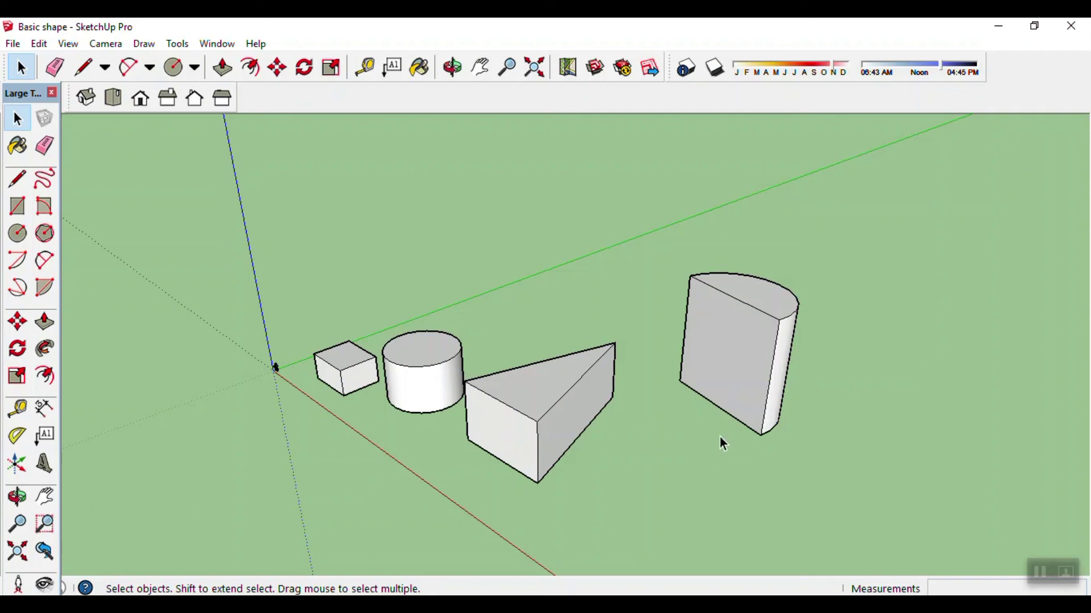
{"action": "left_click", "coordinate": [1003, 24]}
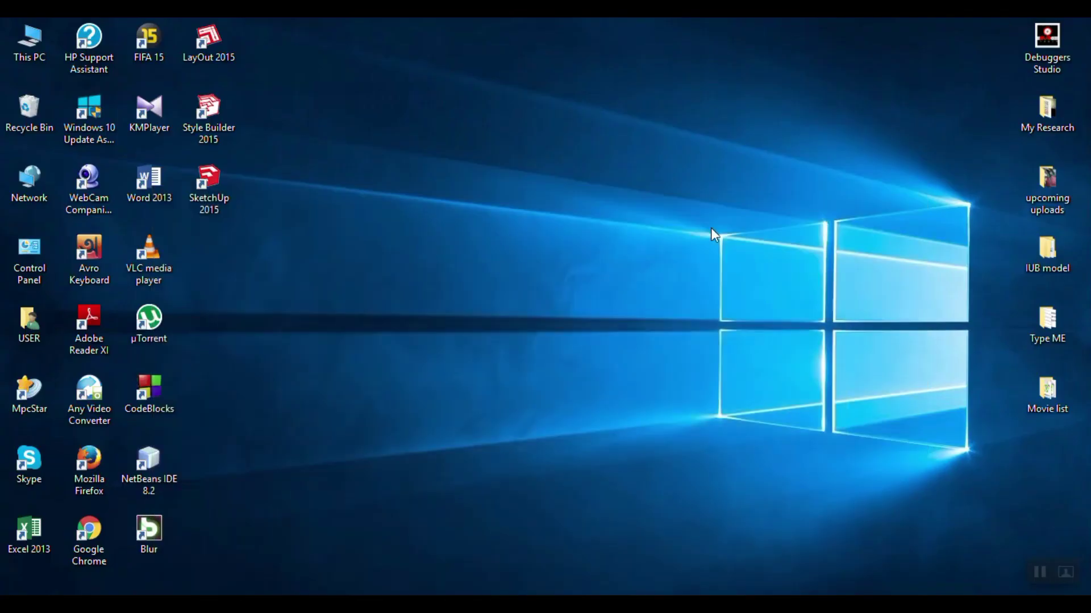